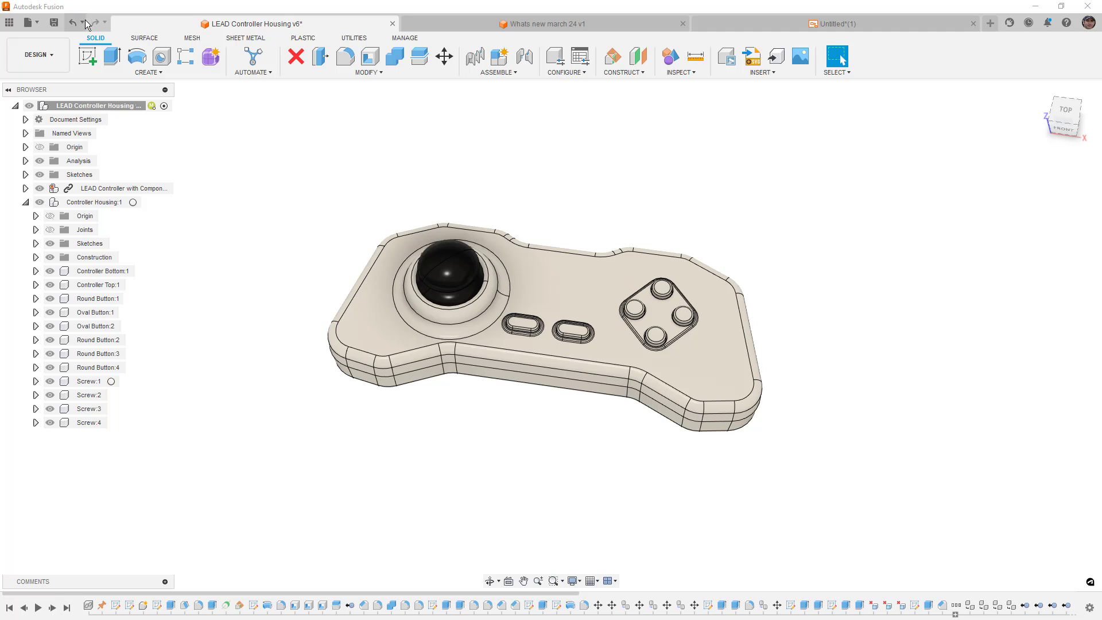
# Export the LEAD Controller Housing v6 design with the file type set to OBJ Files (*.obj)
pyautogui.click(40, 23)
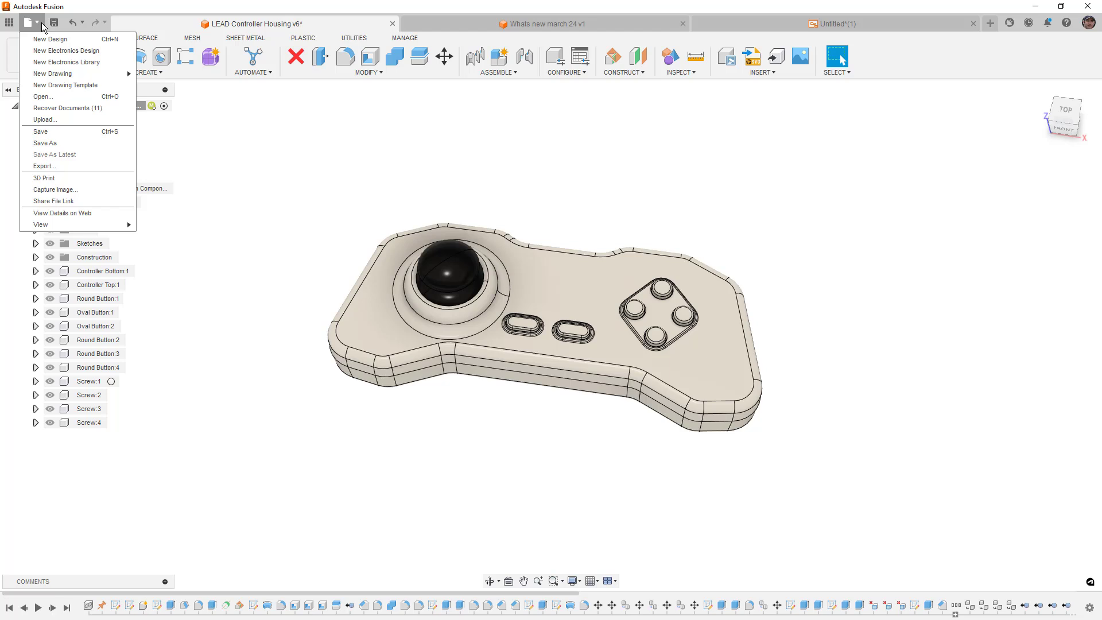
pyautogui.click(64, 165)
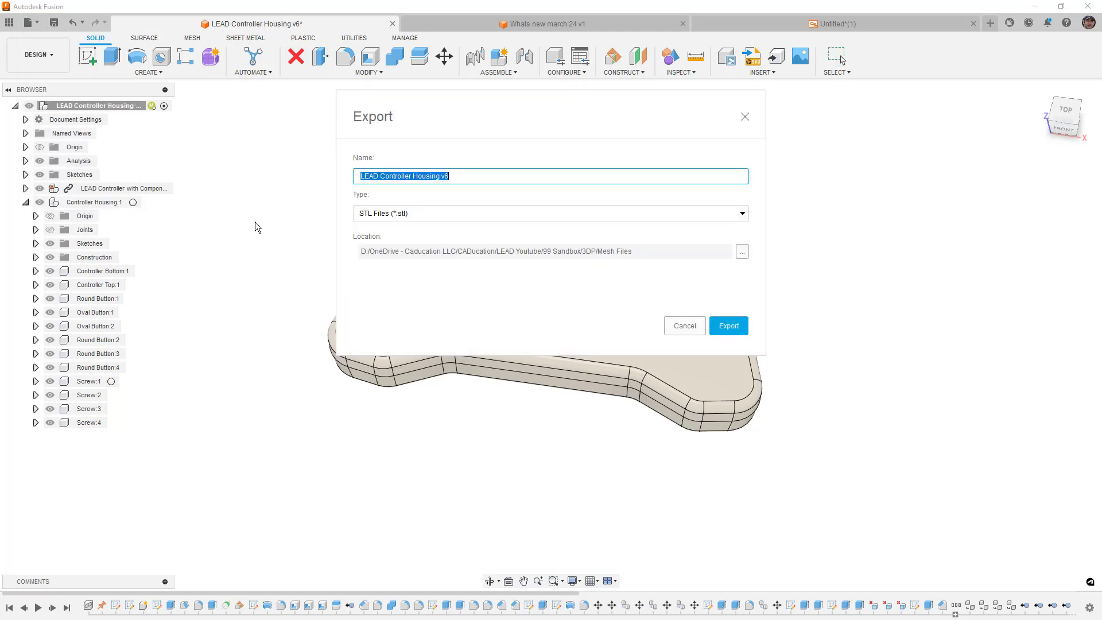
pyautogui.click(456, 217)
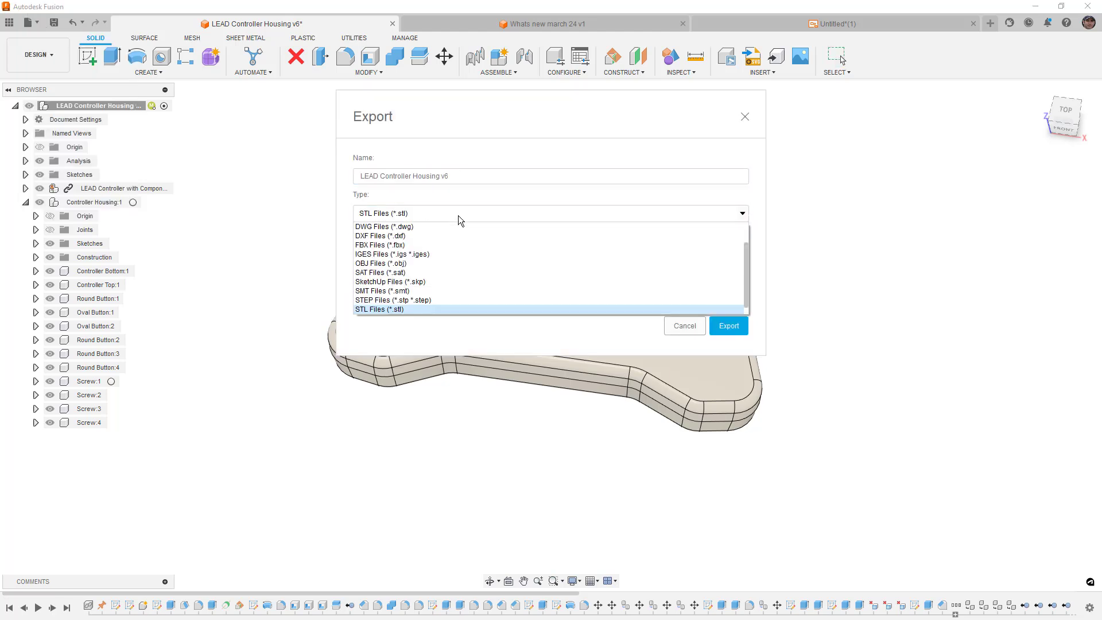
pyautogui.click(419, 266)
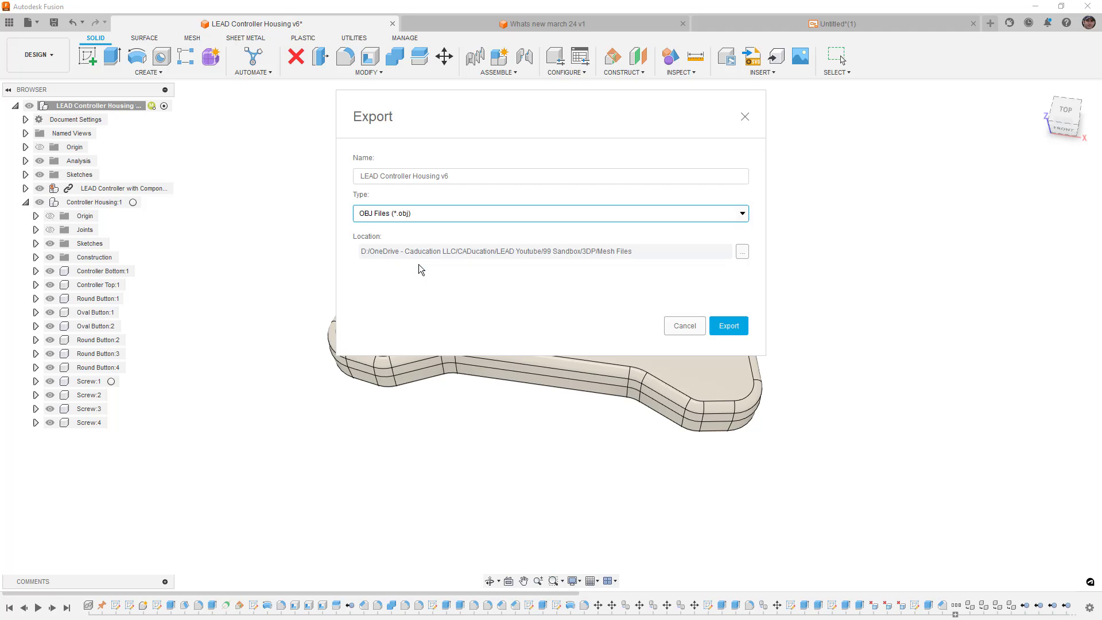
pyautogui.click(729, 326)
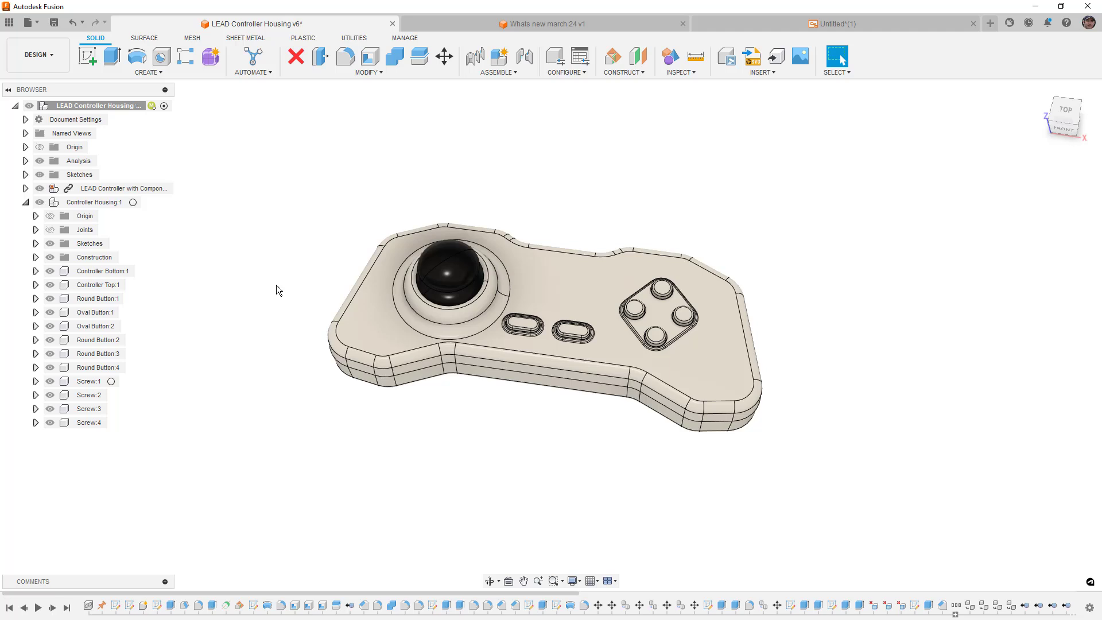
pyautogui.click(90, 272)
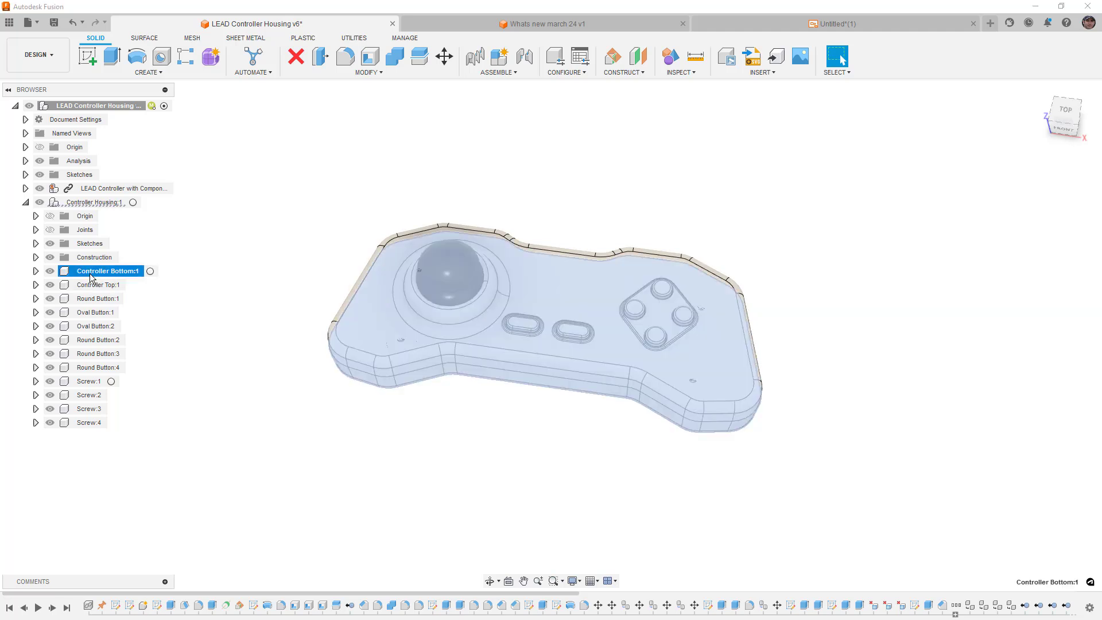
pyautogui.rightClick(90, 276)
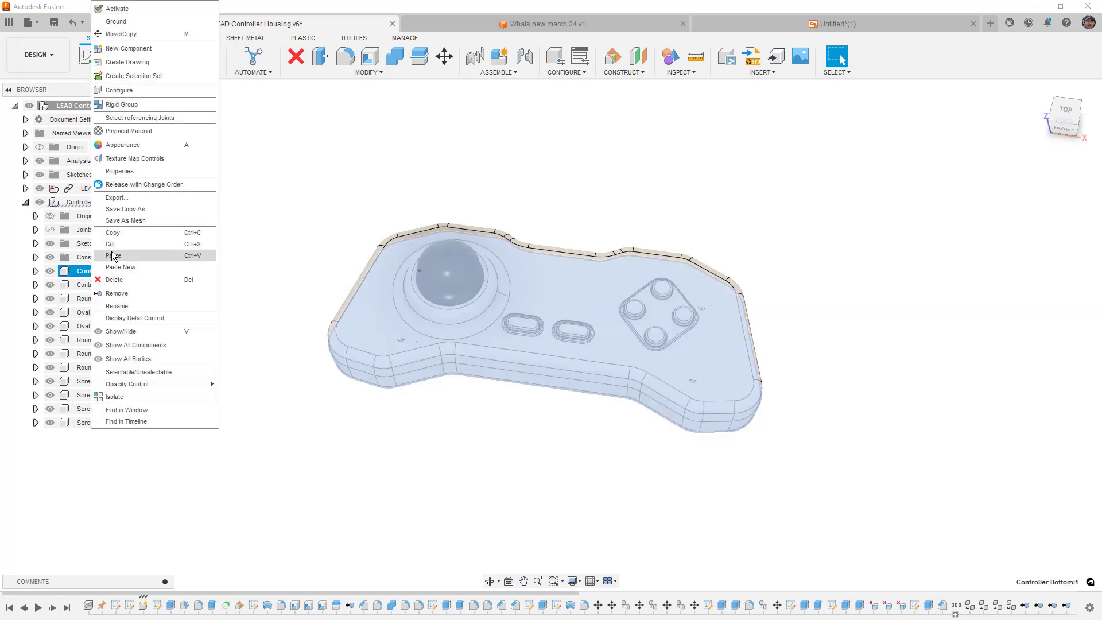
pyautogui.click(129, 221)
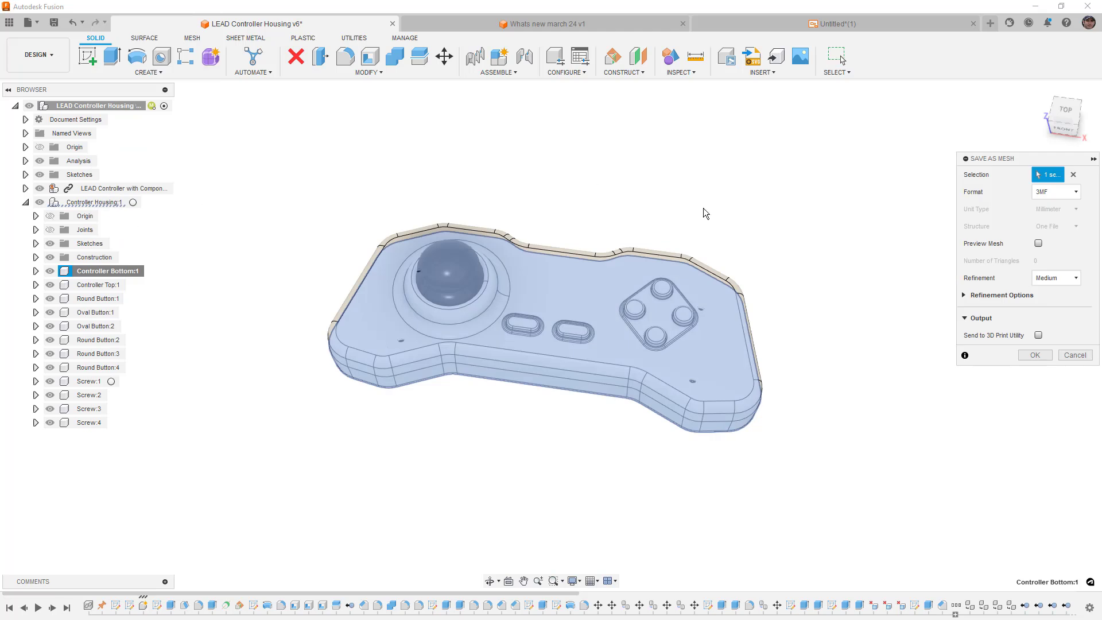
pyautogui.click(1060, 192)
pyautogui.click(1064, 218)
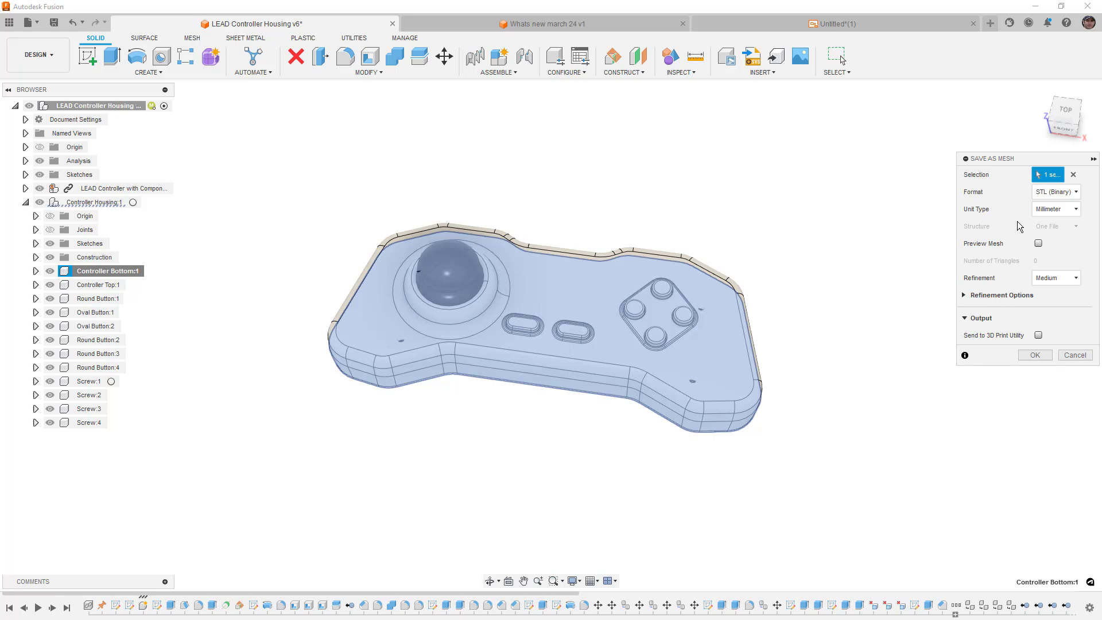
pyautogui.click(1061, 194)
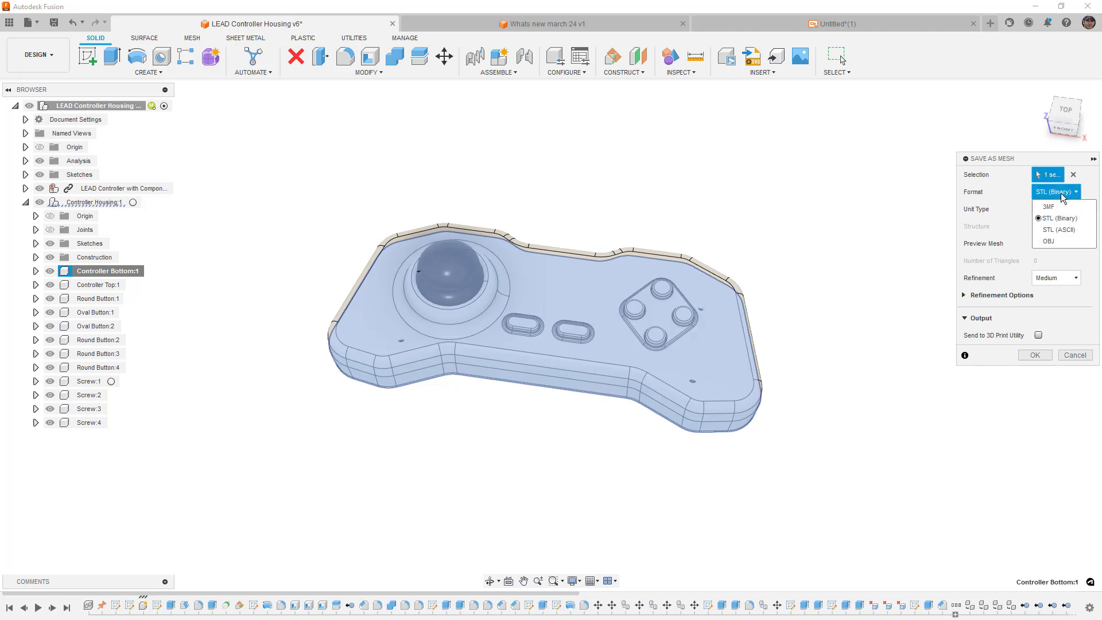
pyautogui.click(1060, 195)
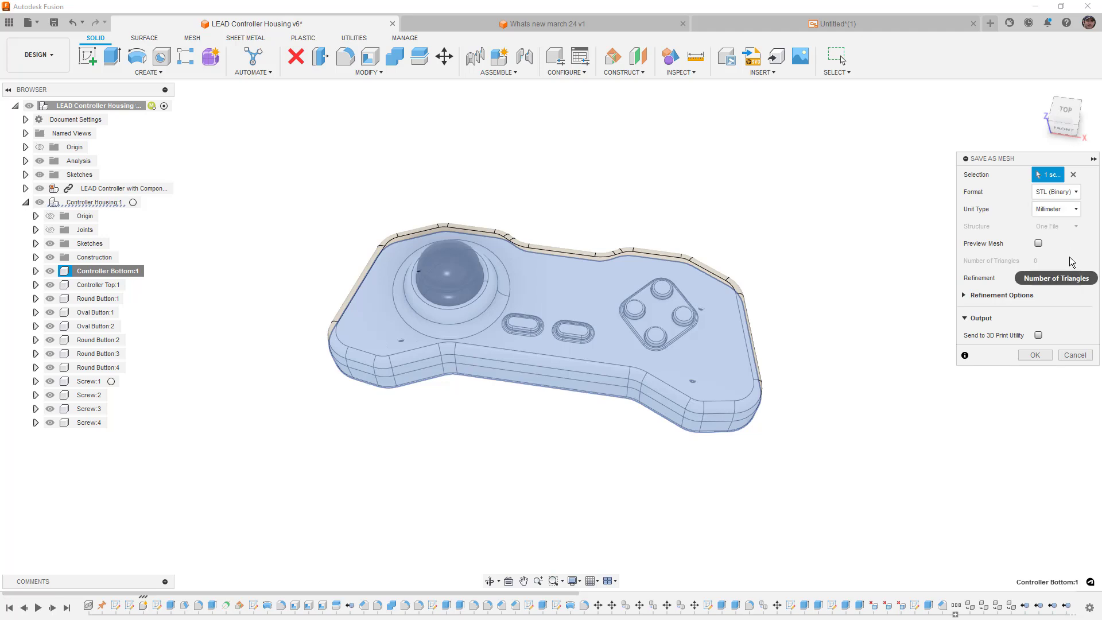
pyautogui.click(1039, 336)
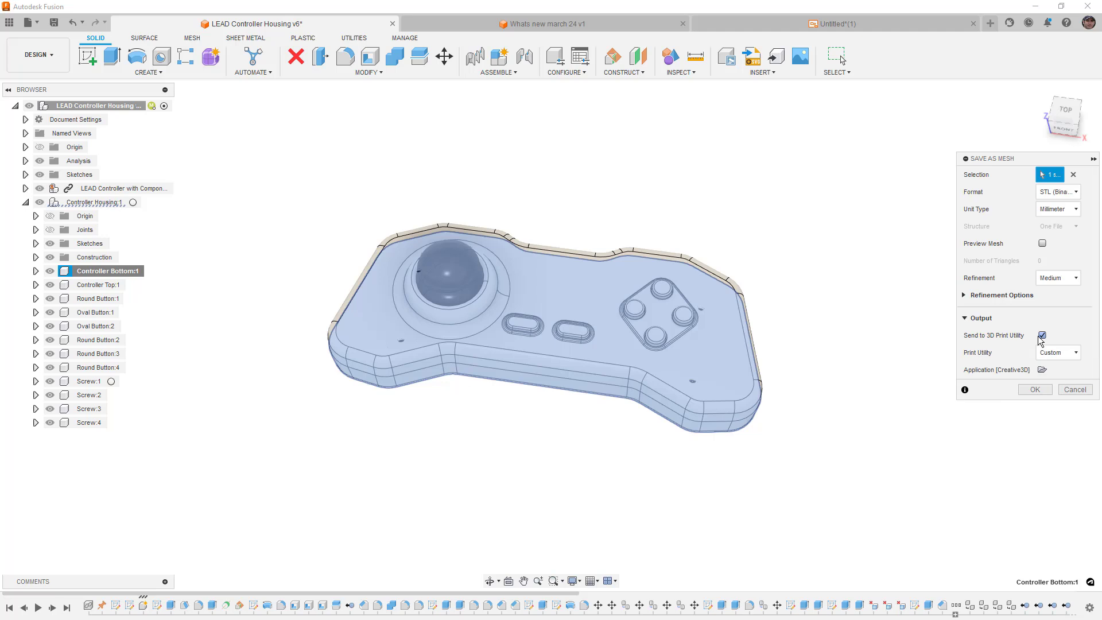
pyautogui.click(1073, 391)
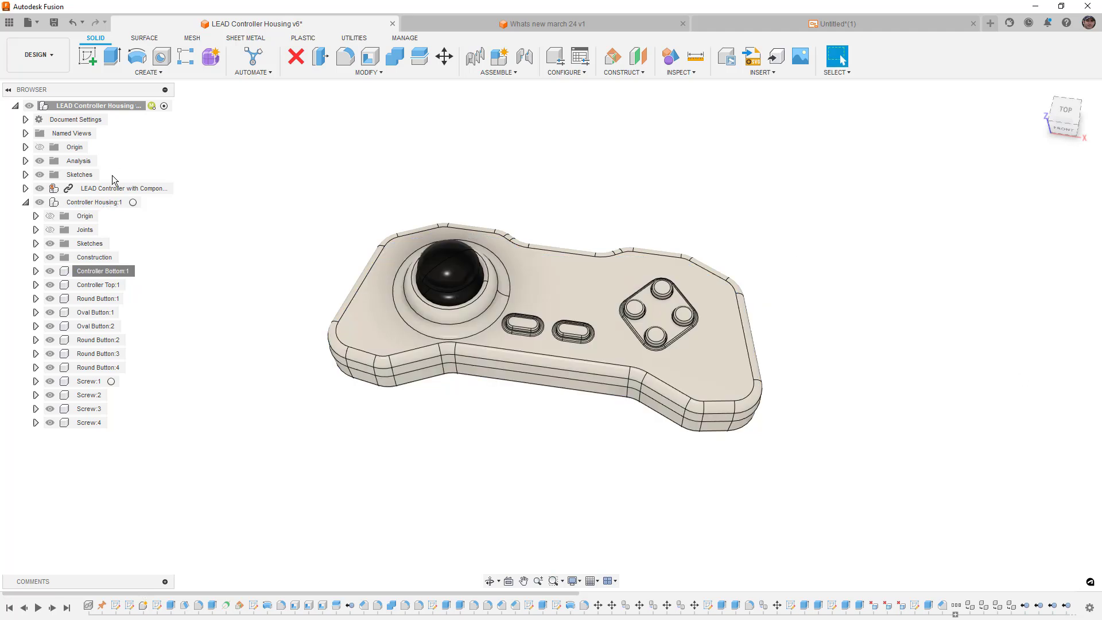
# Collapse Controller Housing:1 and open the BOM from the Manage tools
pyautogui.click(25, 202)
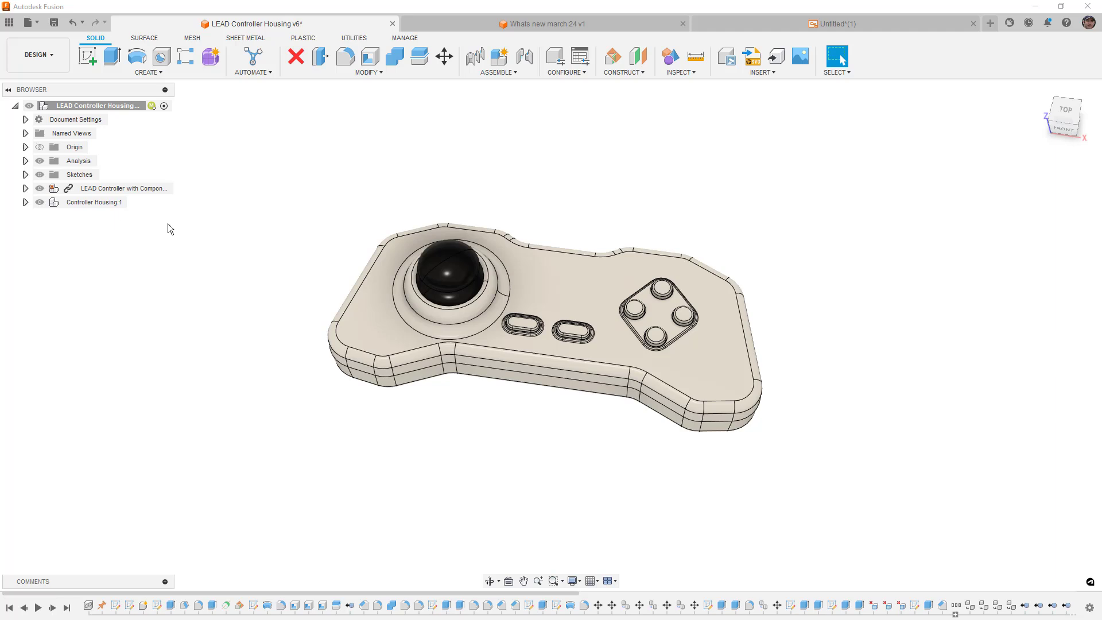
pyautogui.click(405, 38)
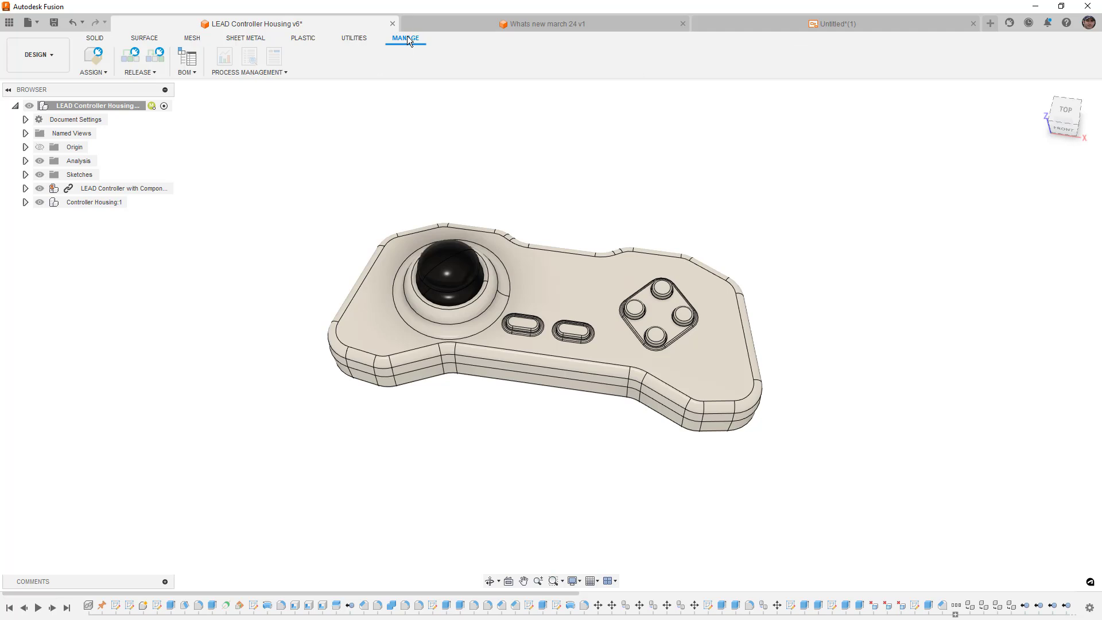
pyautogui.click(188, 62)
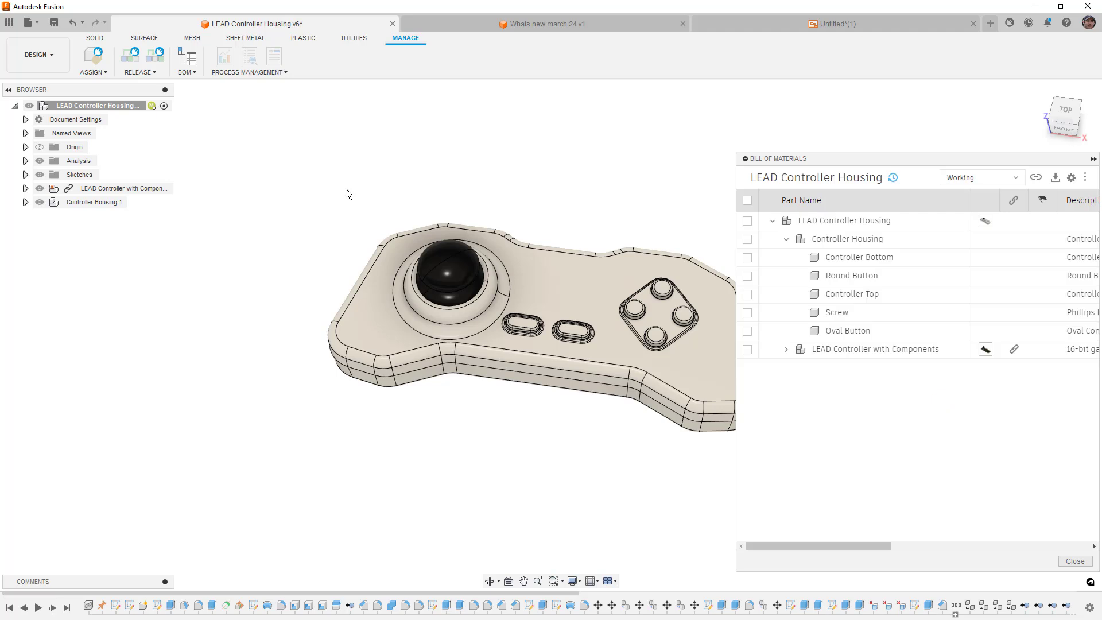
# Widen the BOM panel to reveal all columns, then review the Working/Released and Manage Extension menus
pyautogui.moveTo(737, 176); pyautogui.dragTo(138, 195)
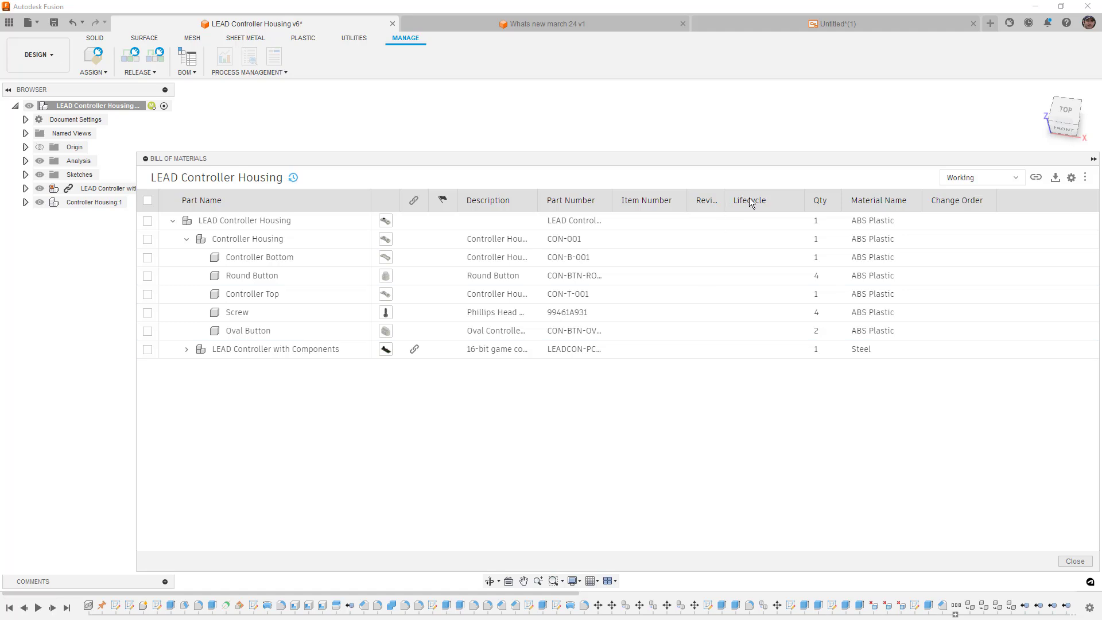
pyautogui.click(1009, 178)
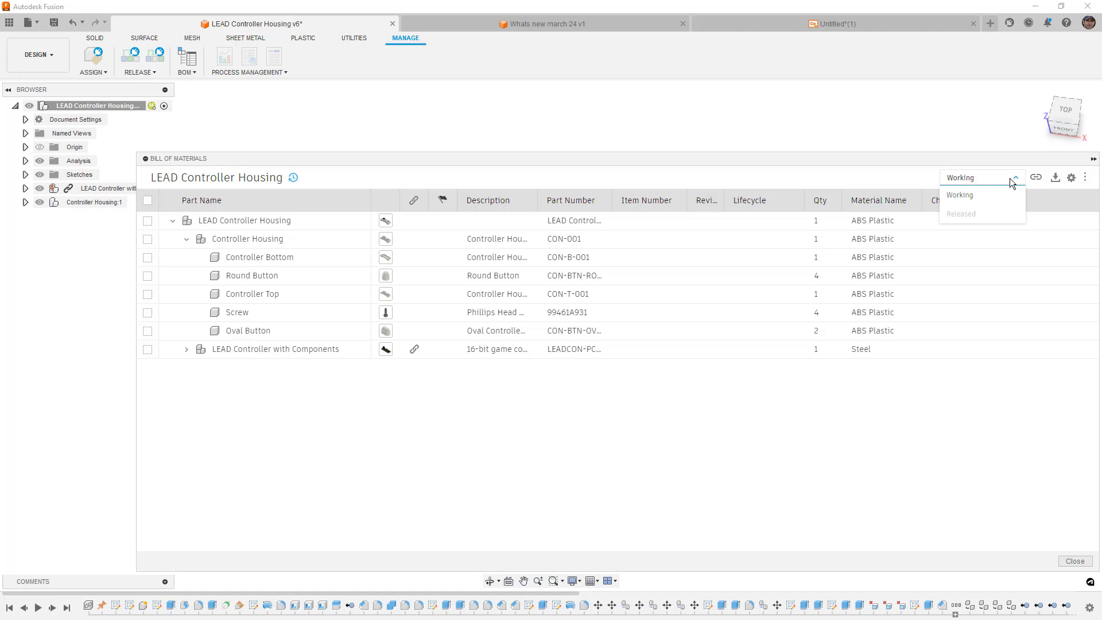
pyautogui.click(1086, 179)
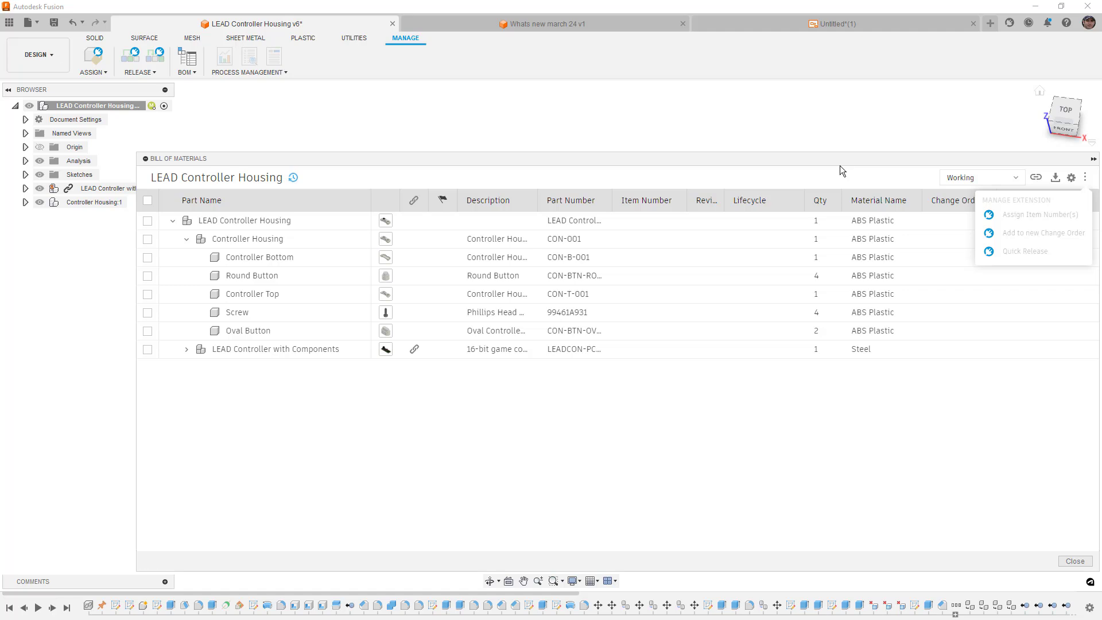
pyautogui.click(823, 175)
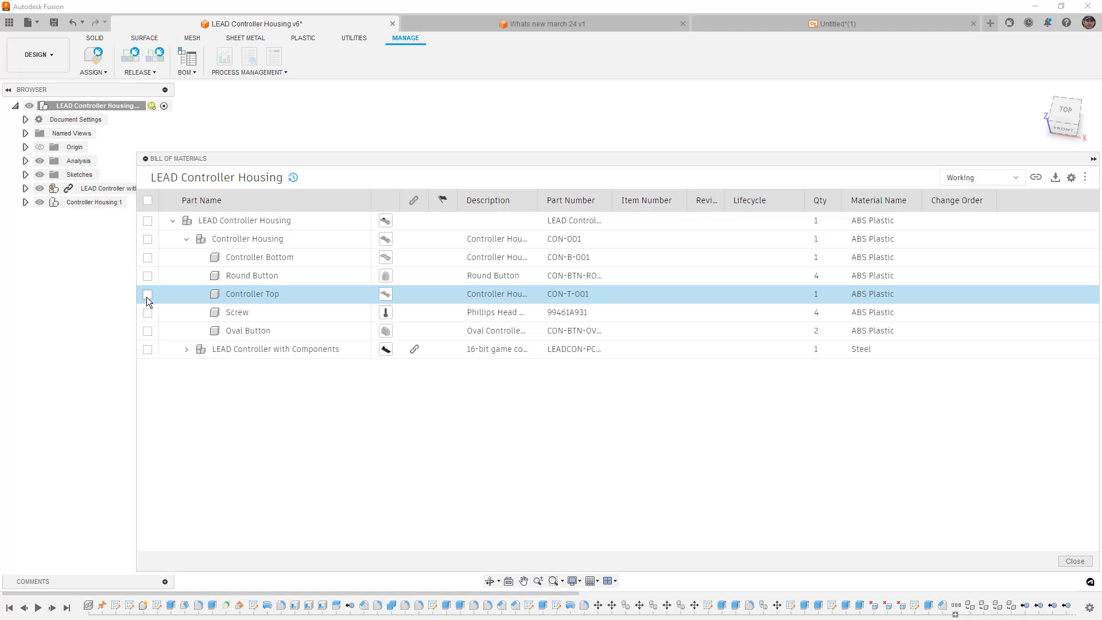
# Select the four Screw instances from the BOM, close it, and expand Controller Housing:1 to show them
pyautogui.click(147, 312)
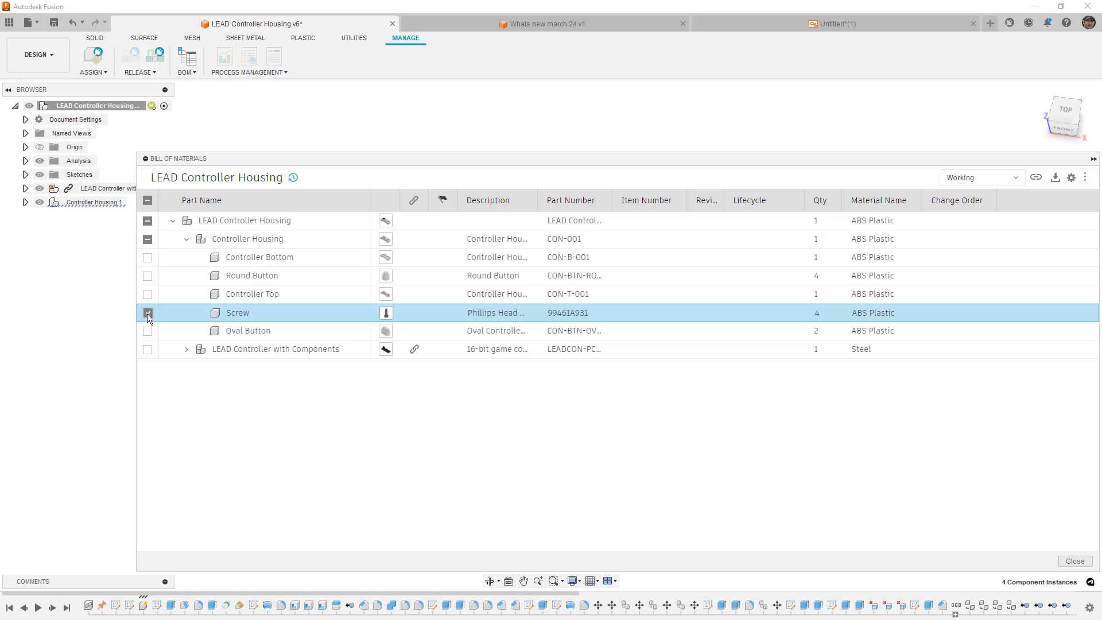
pyautogui.click(1062, 560)
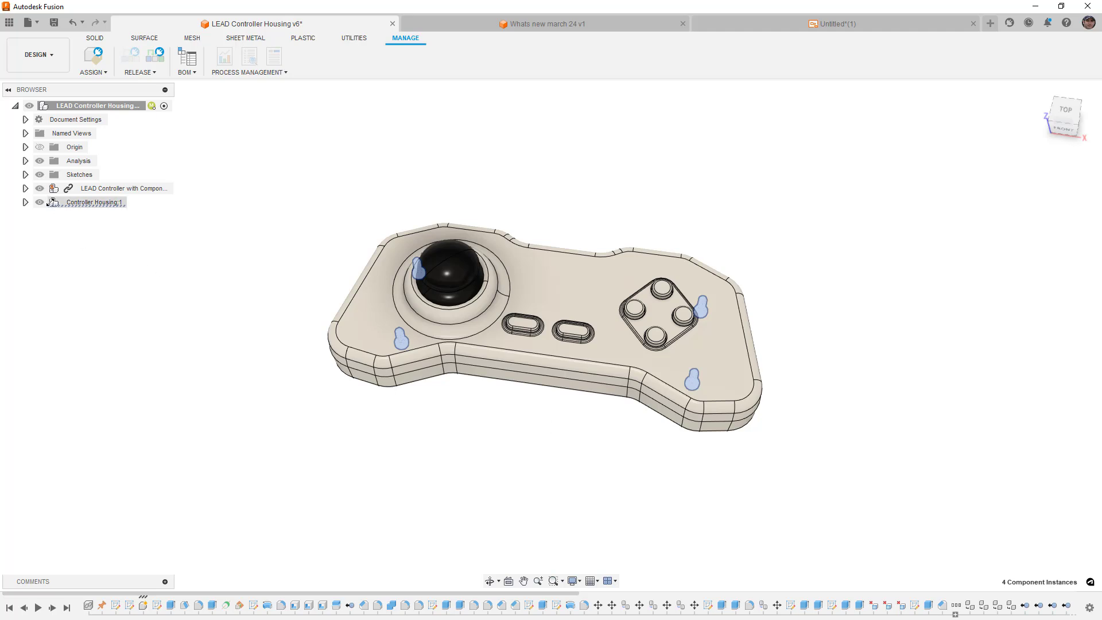
pyautogui.click(25, 202)
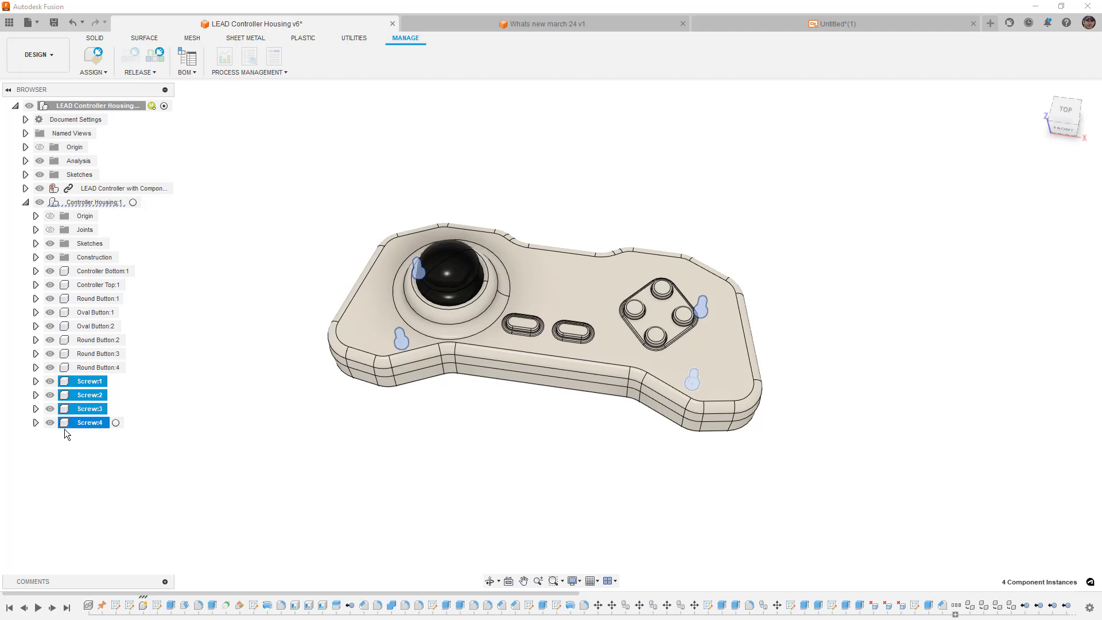
pyautogui.click(274, 228)
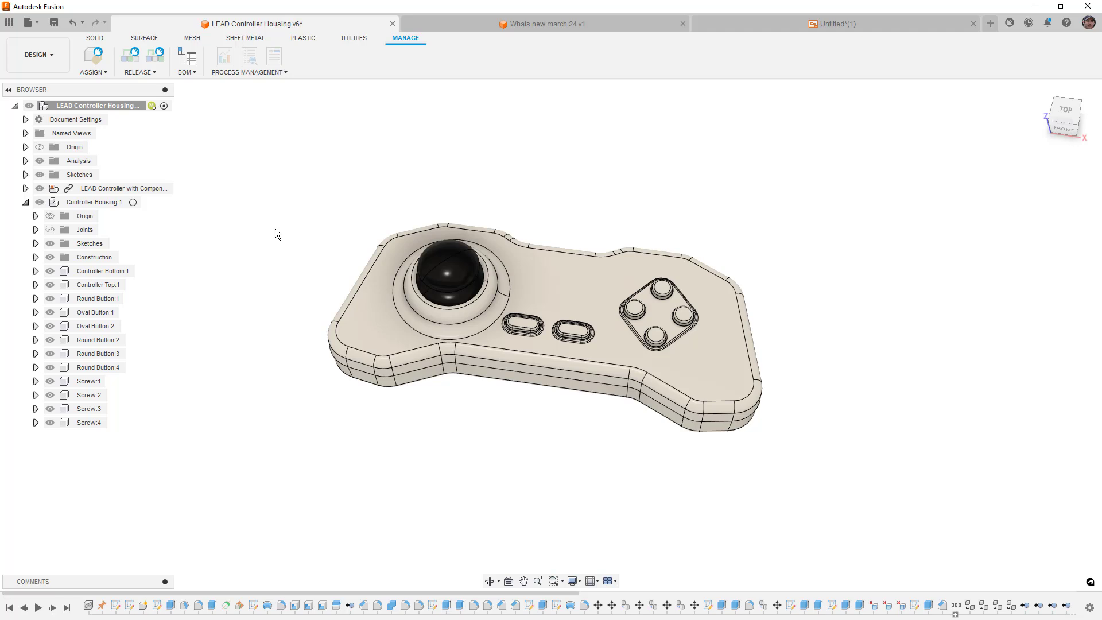
# Reopen the bill of materials, review its Excel/CSV export options, and close it
pyautogui.click(25, 202)
pyautogui.click(195, 73)
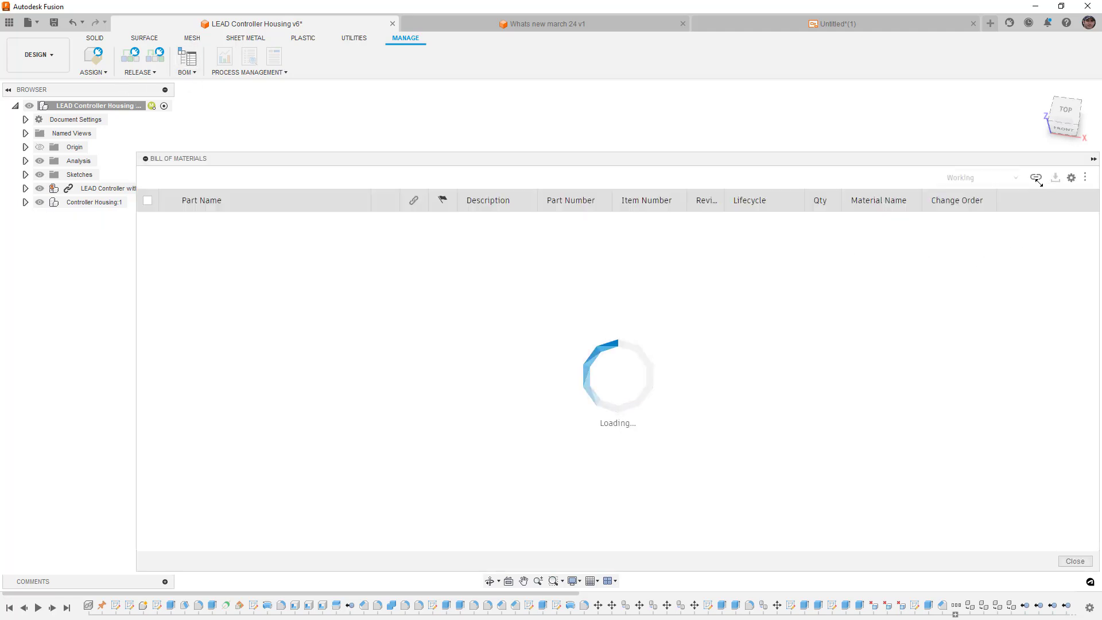
pyautogui.click(1056, 179)
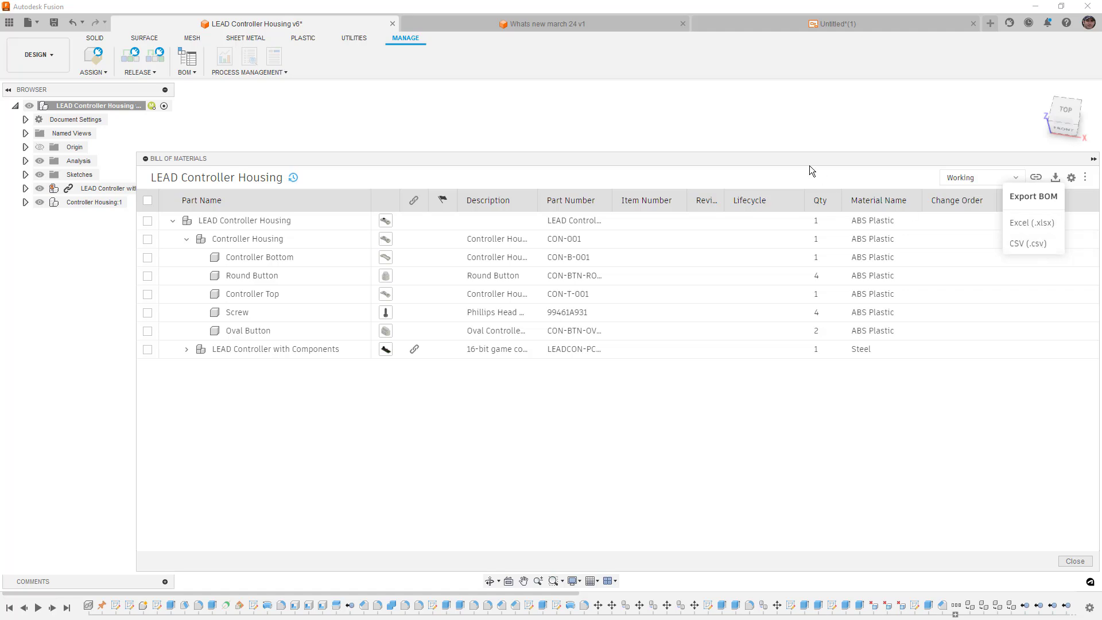
pyautogui.click(1075, 561)
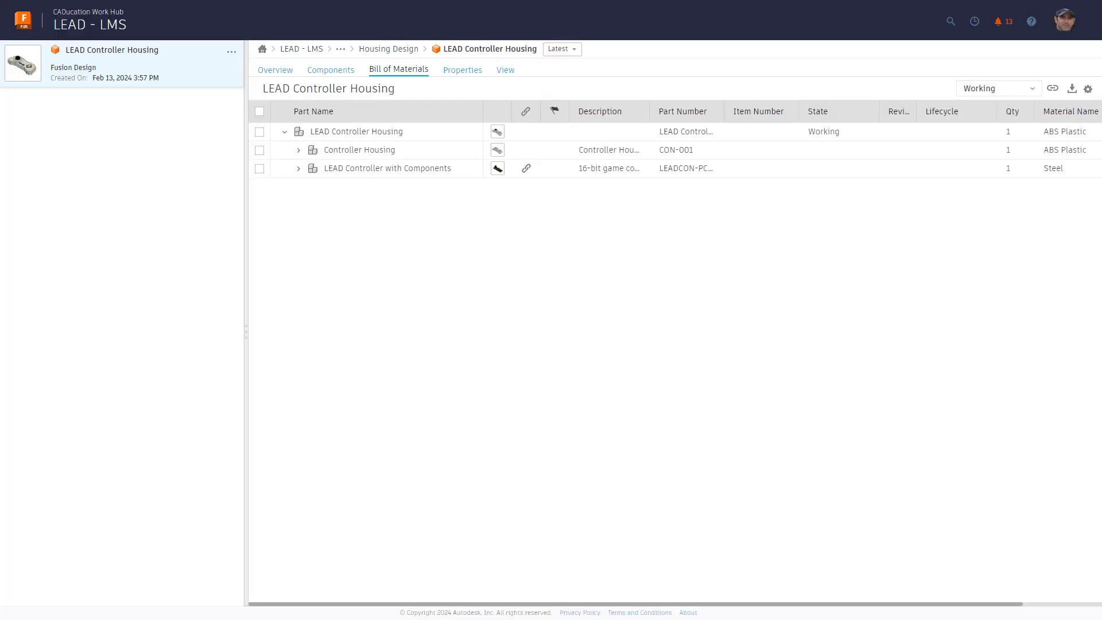
# Keep the Working BOM and hide its Item Number, State, Revision, Lifecycle and Change Order columns
pyautogui.click(1024, 83)
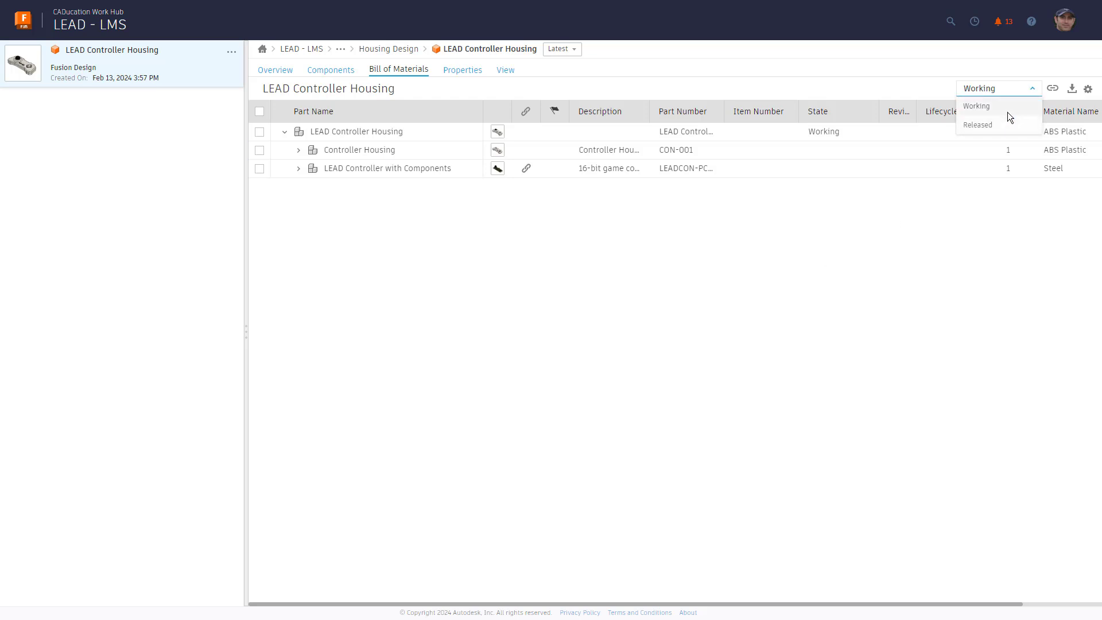
pyautogui.click(935, 227)
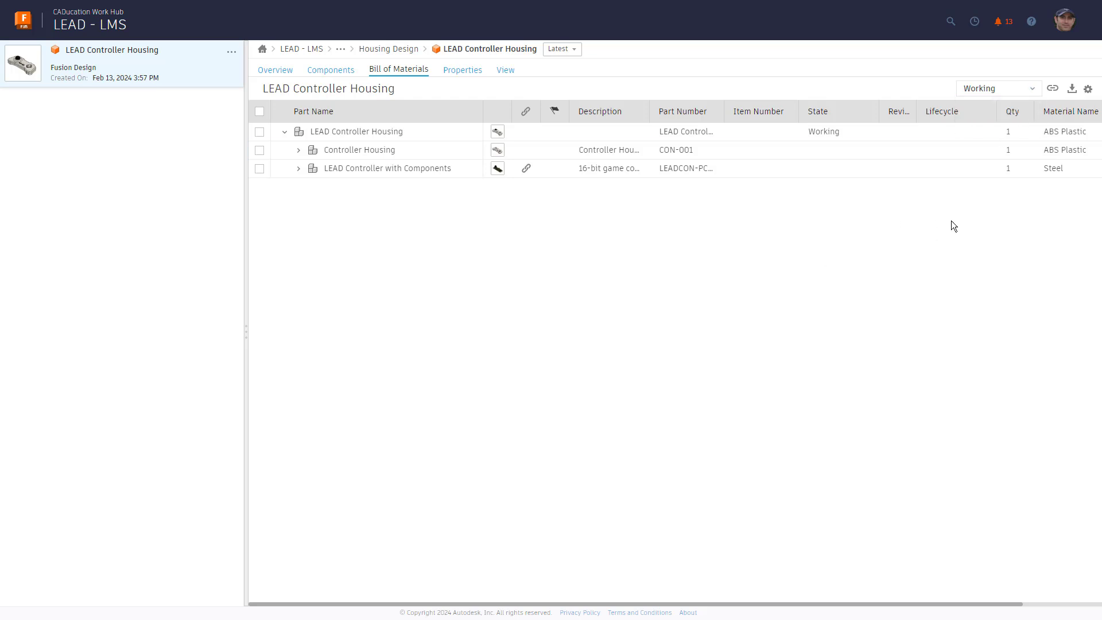
pyautogui.click(1087, 90)
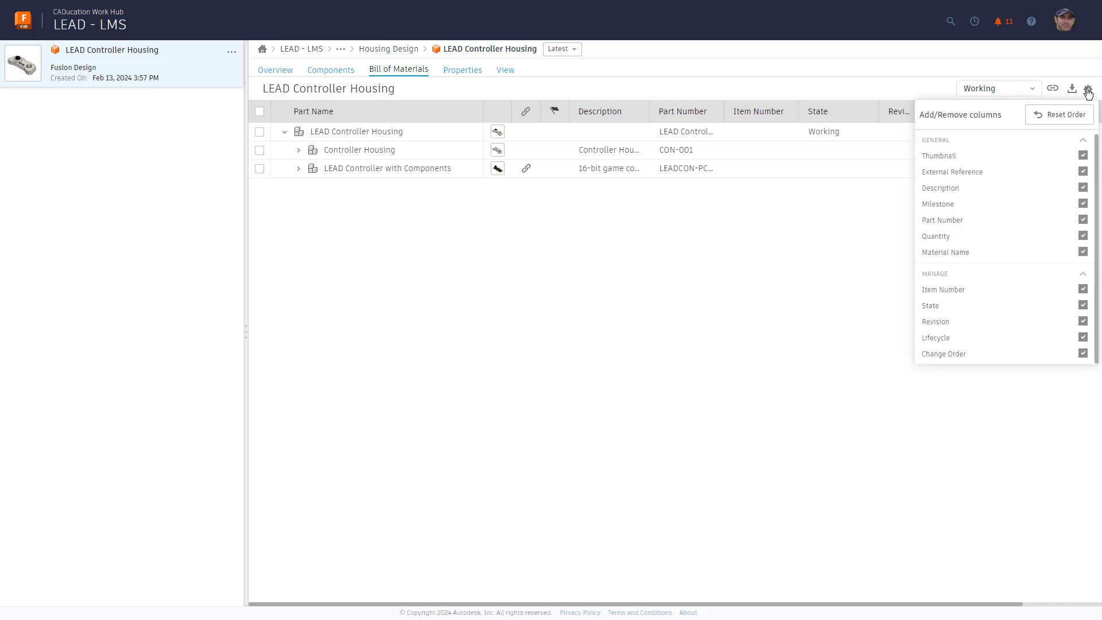
pyautogui.click(1082, 289)
pyautogui.click(1082, 305)
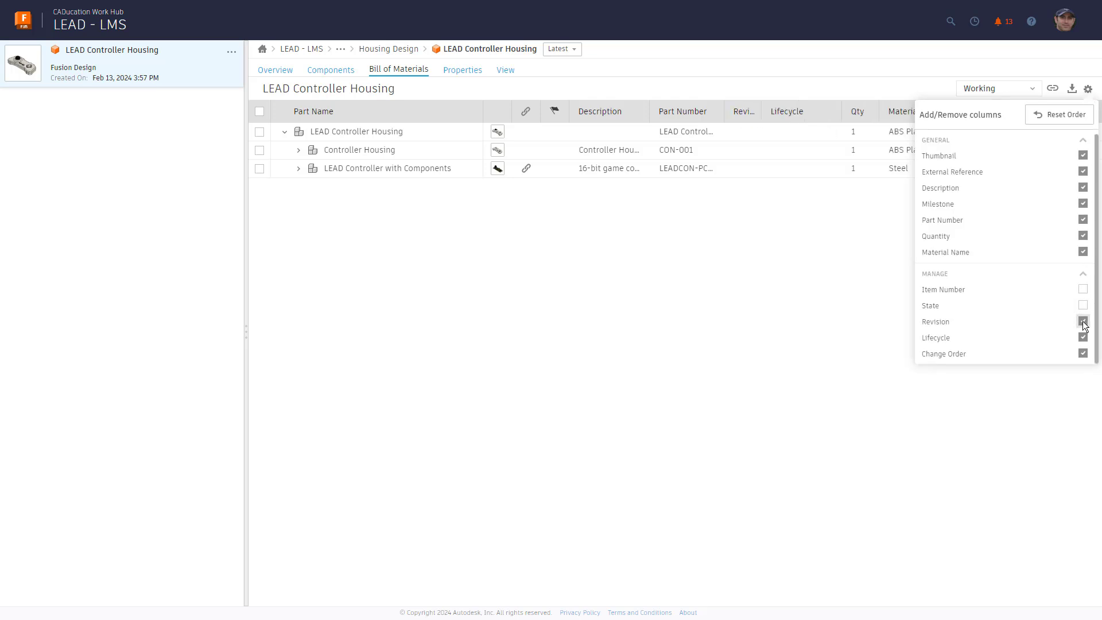
pyautogui.click(1082, 321)
pyautogui.click(1082, 338)
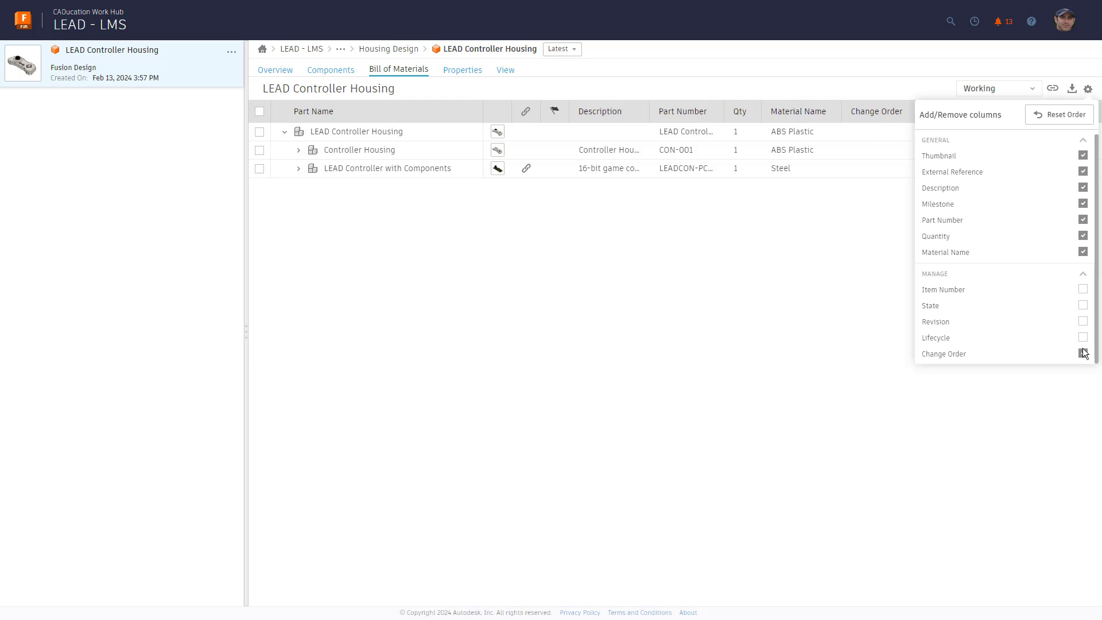
pyautogui.click(1083, 352)
pyautogui.click(899, 287)
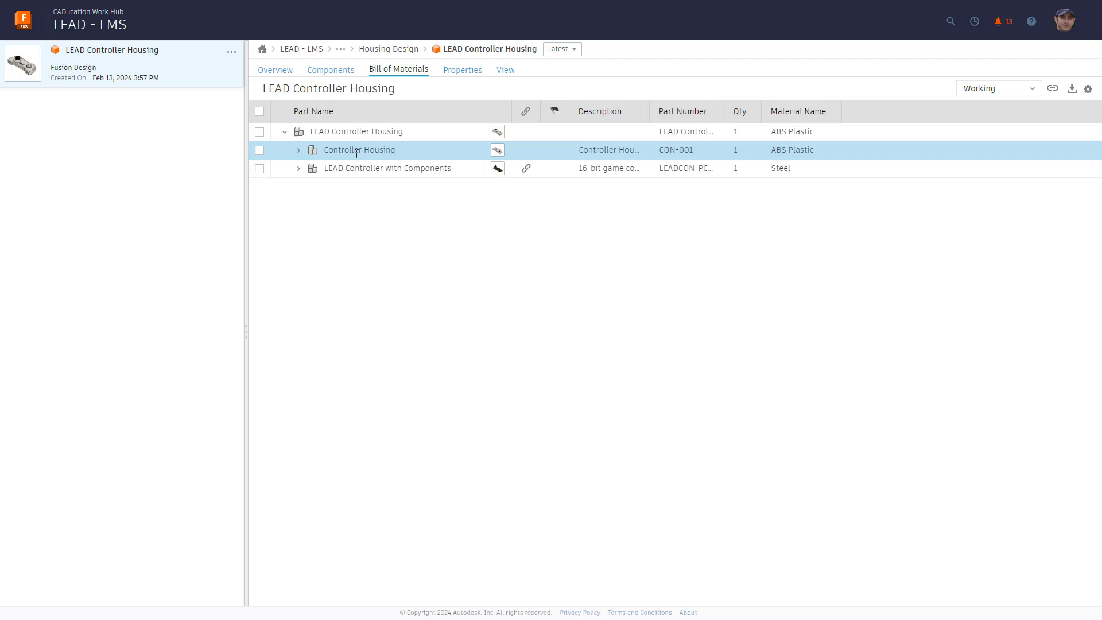
# Tick the Controller Housing row and browse the Components, Properties and View pages back to Overview
pyautogui.click(259, 149)
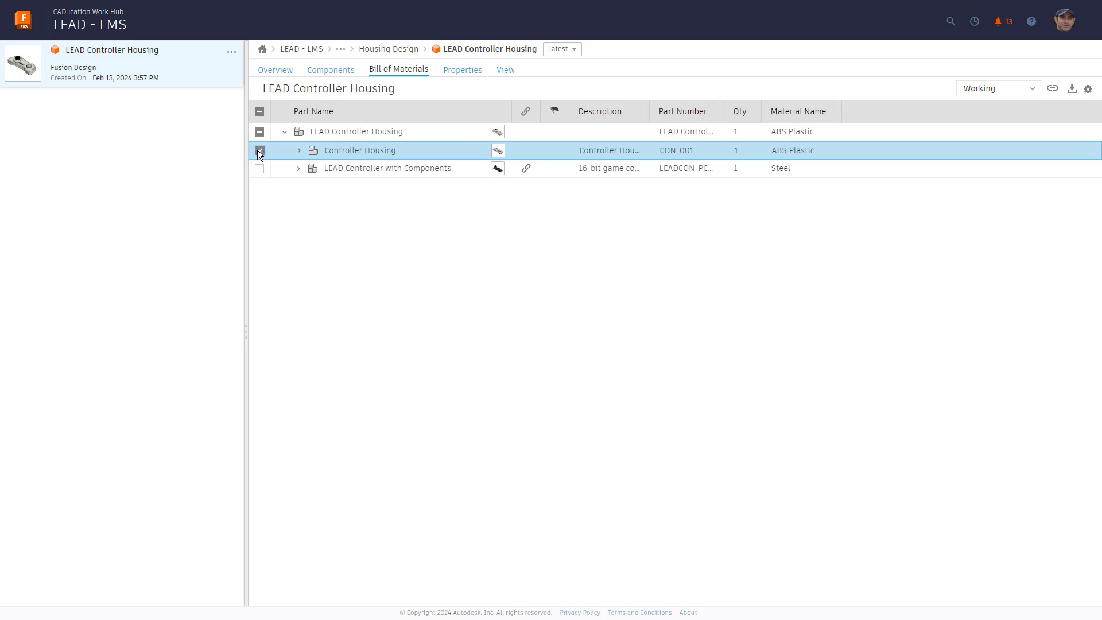
pyautogui.click(333, 70)
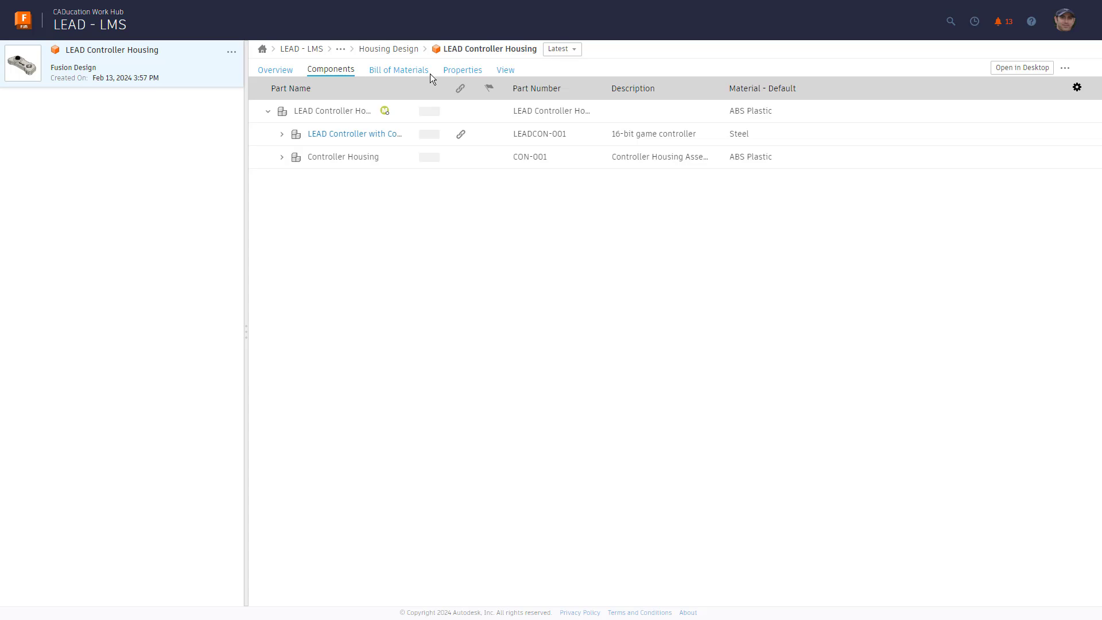
pyautogui.click(466, 70)
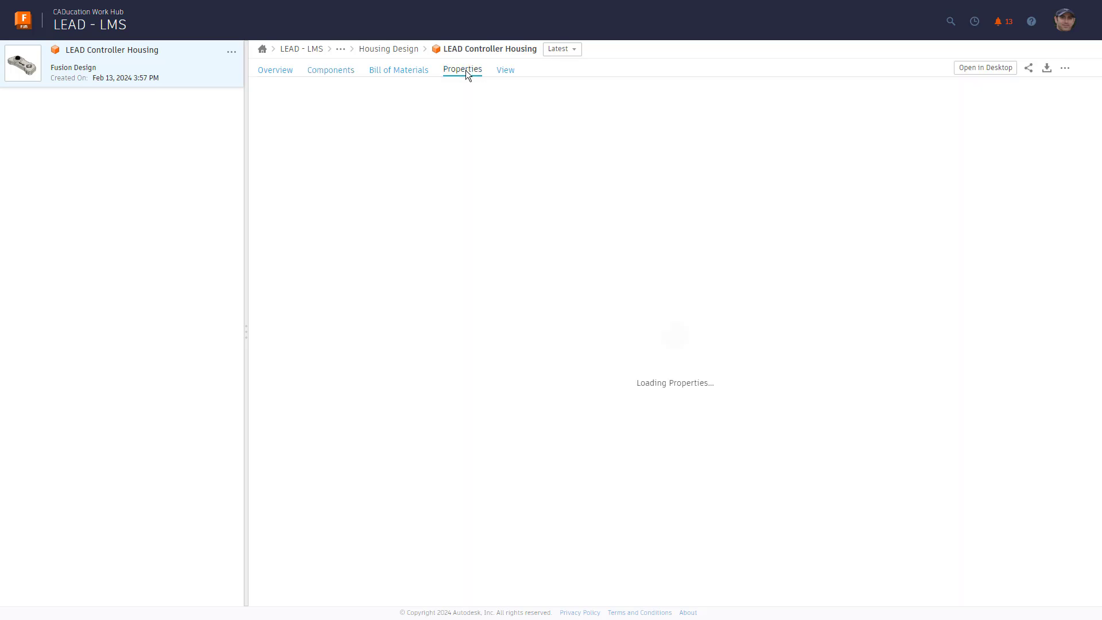
pyautogui.click(509, 70)
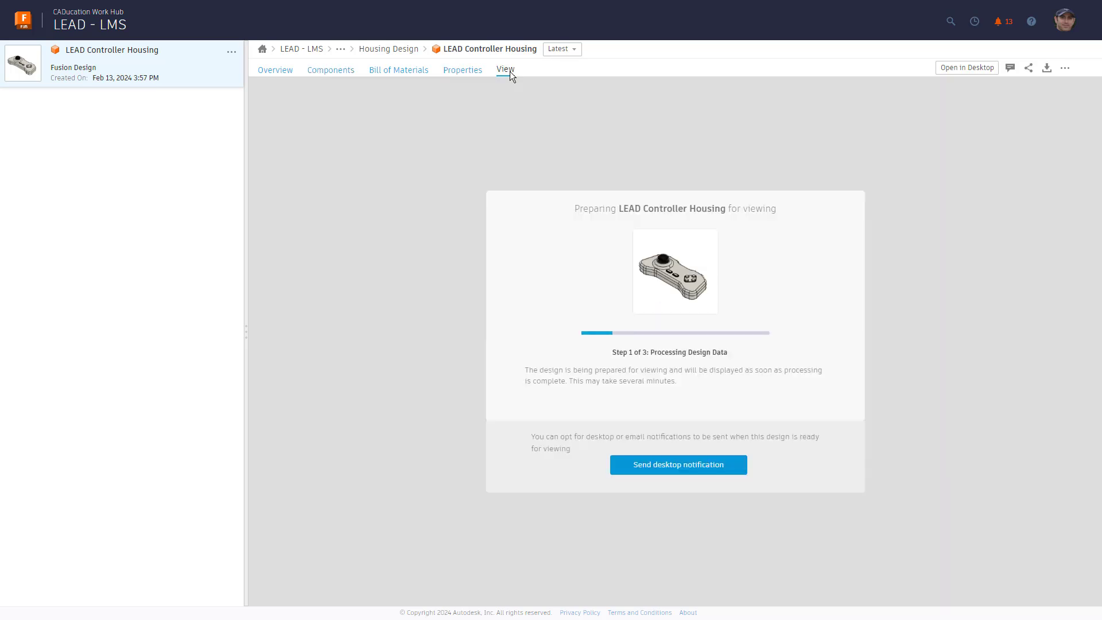
pyautogui.click(275, 70)
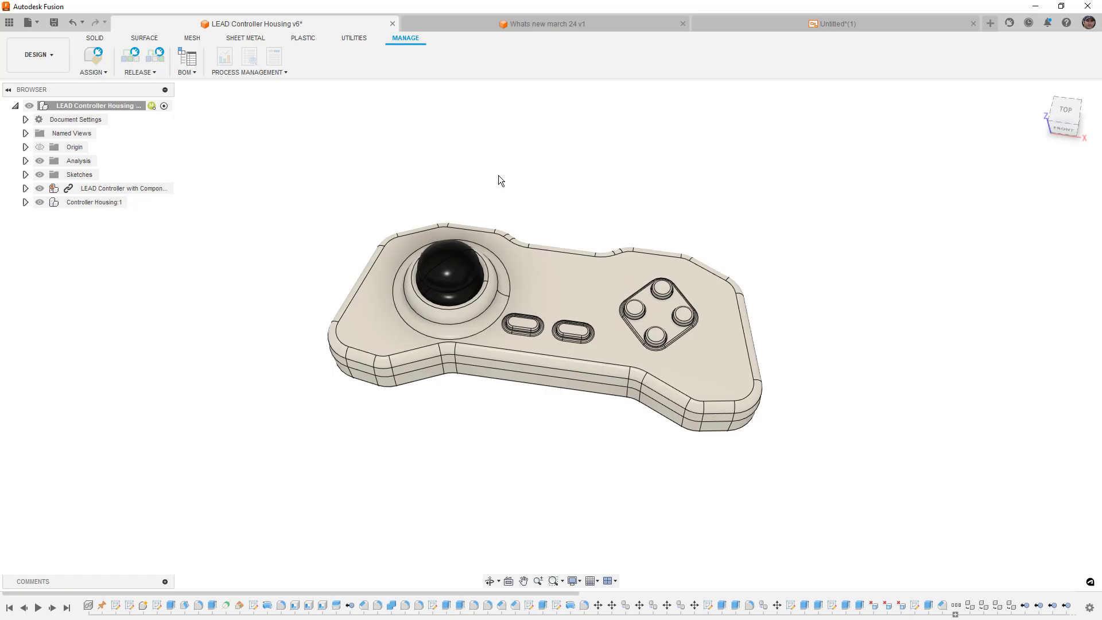
# Switch from the Solid tools to the Untitled*(1) drawing showing the curved part
pyautogui.click(94, 39)
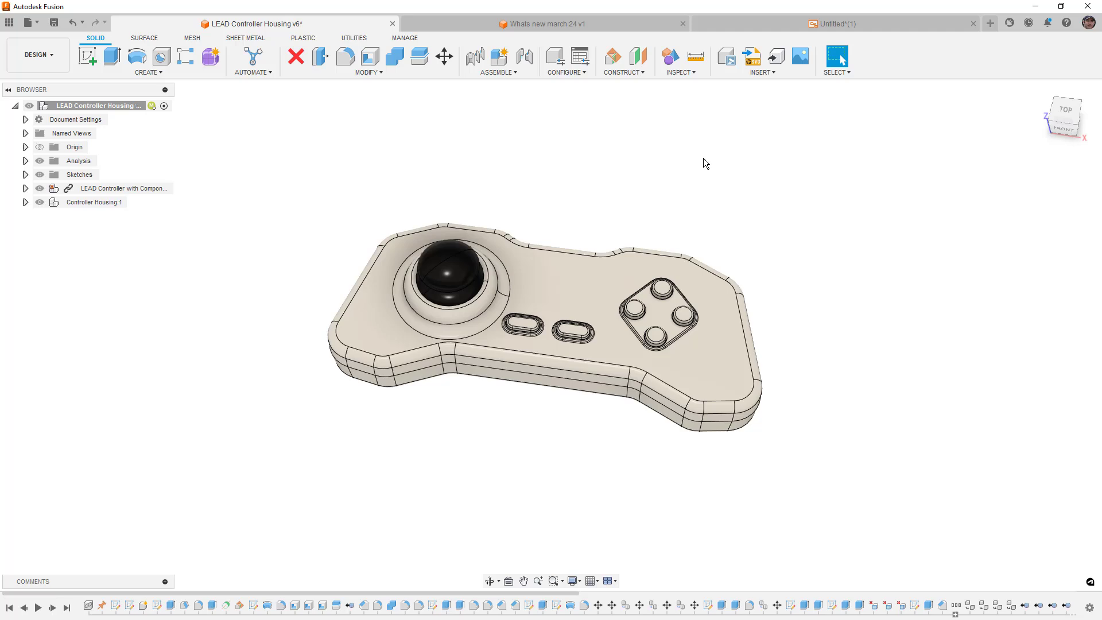
pyautogui.click(852, 25)
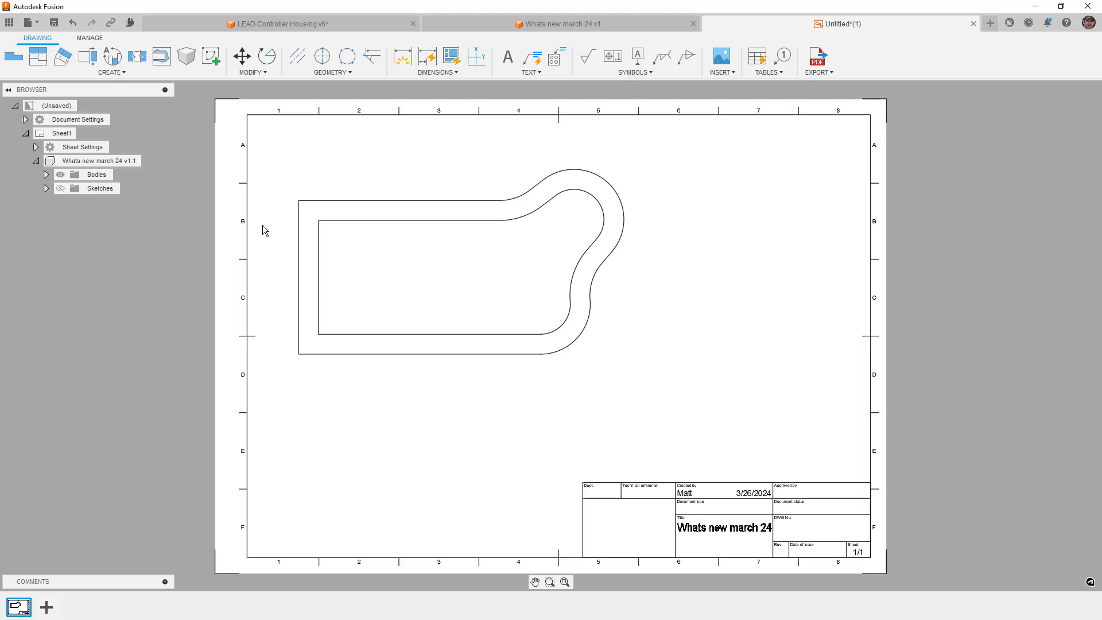
pyautogui.click(400, 61)
pyautogui.click(298, 201)
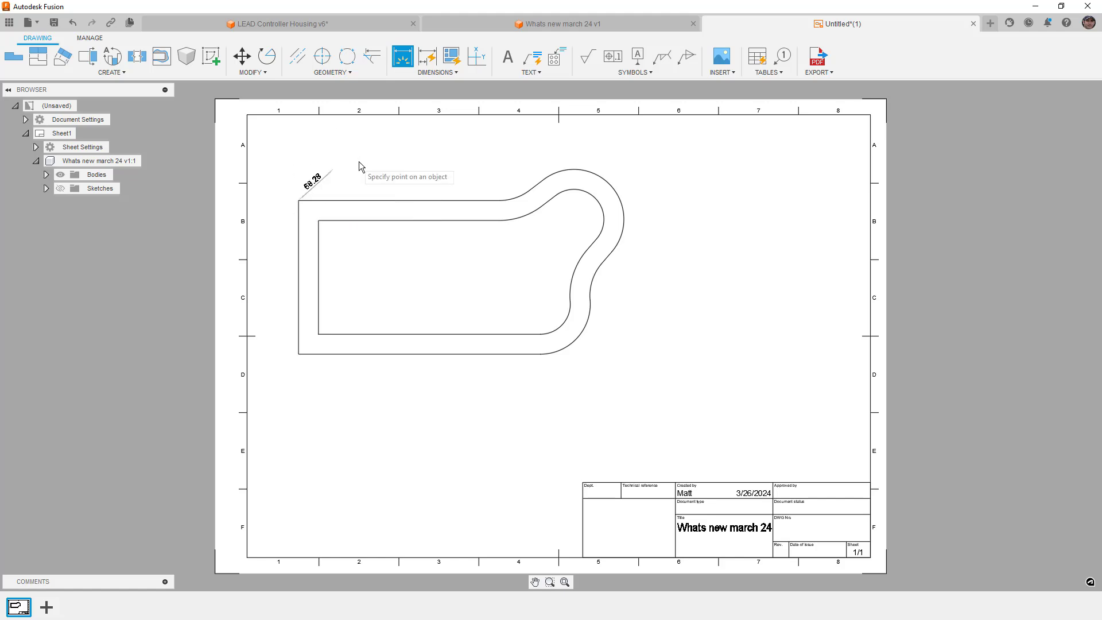
pyautogui.rightClick(551, 147)
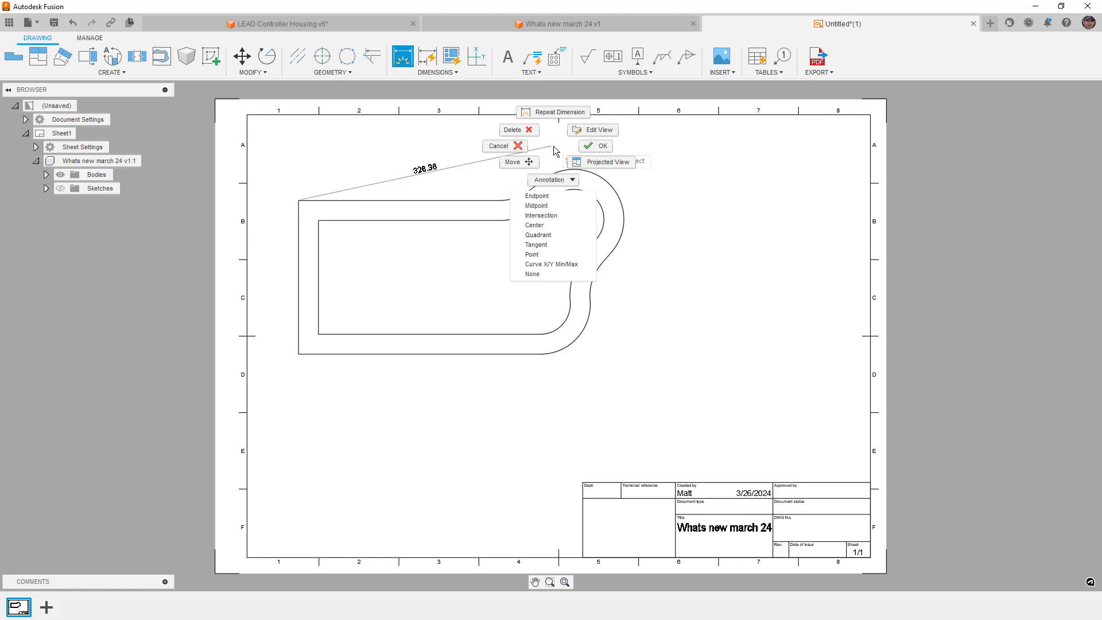
pyautogui.click(576, 265)
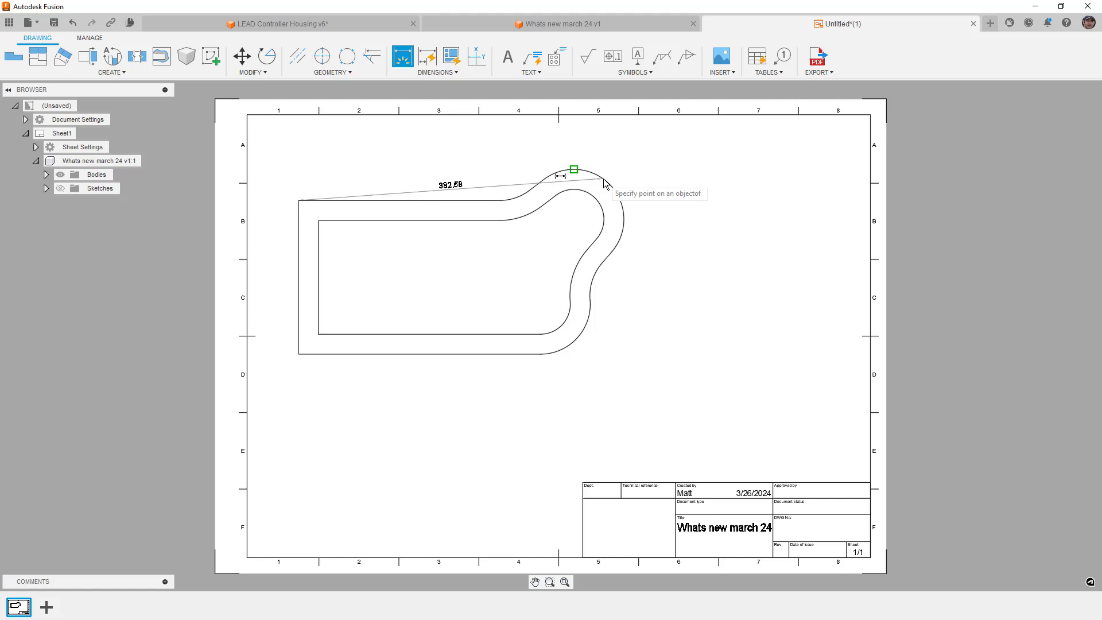
pyautogui.click(604, 182)
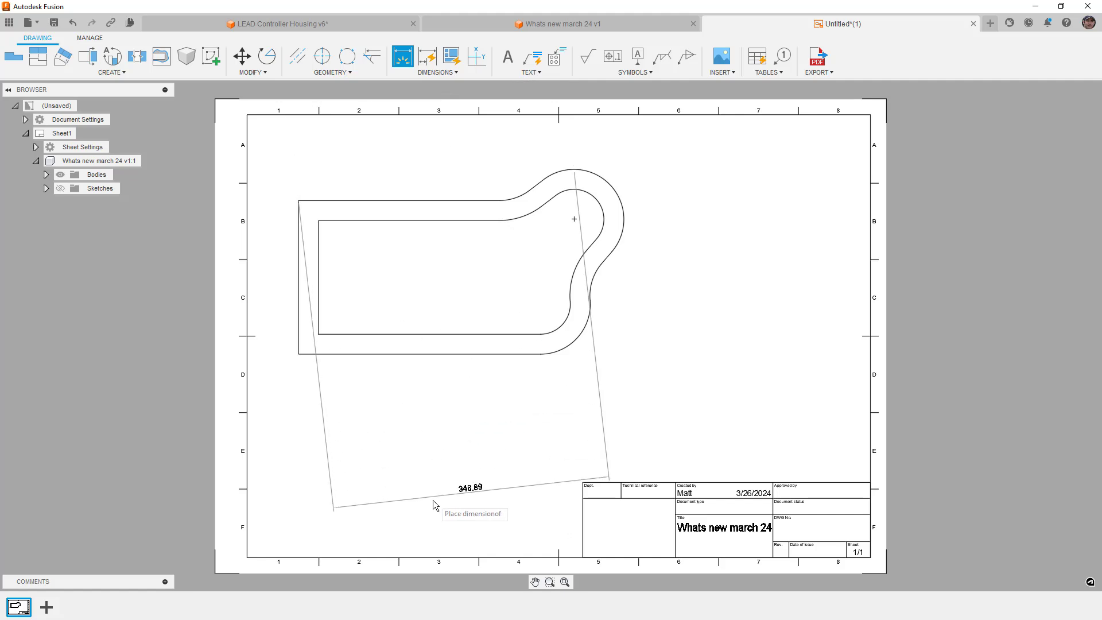
pyautogui.click(325, 507)
pyautogui.press('Escape')
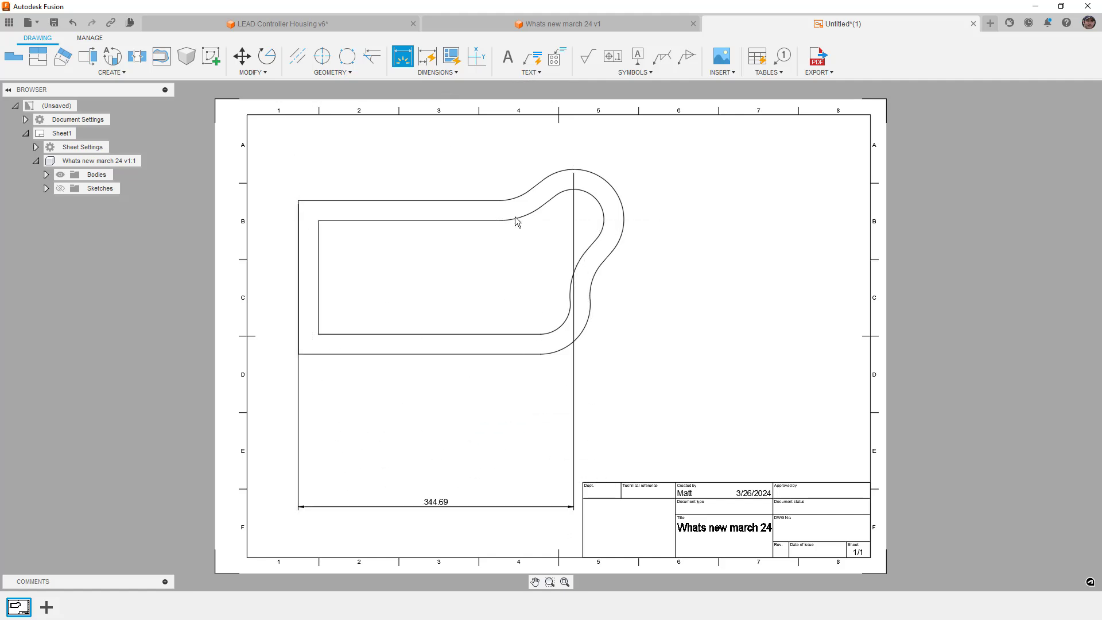
pyautogui.click(436, 508)
pyautogui.press('Escape')
pyautogui.click(447, 501)
pyautogui.press('Delete')
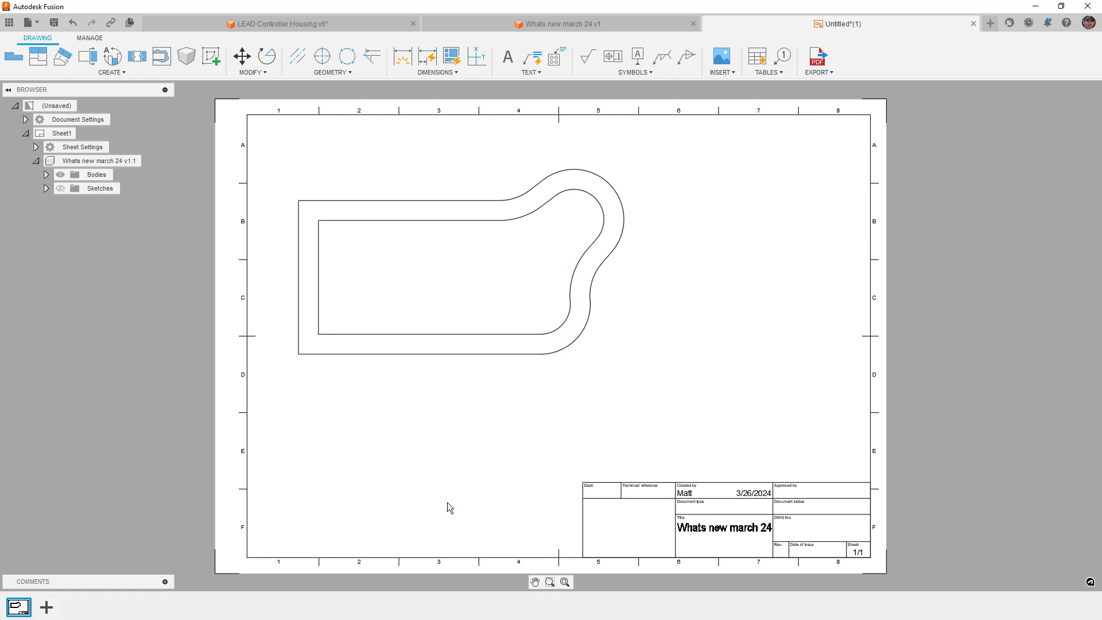
pyautogui.click(402, 56)
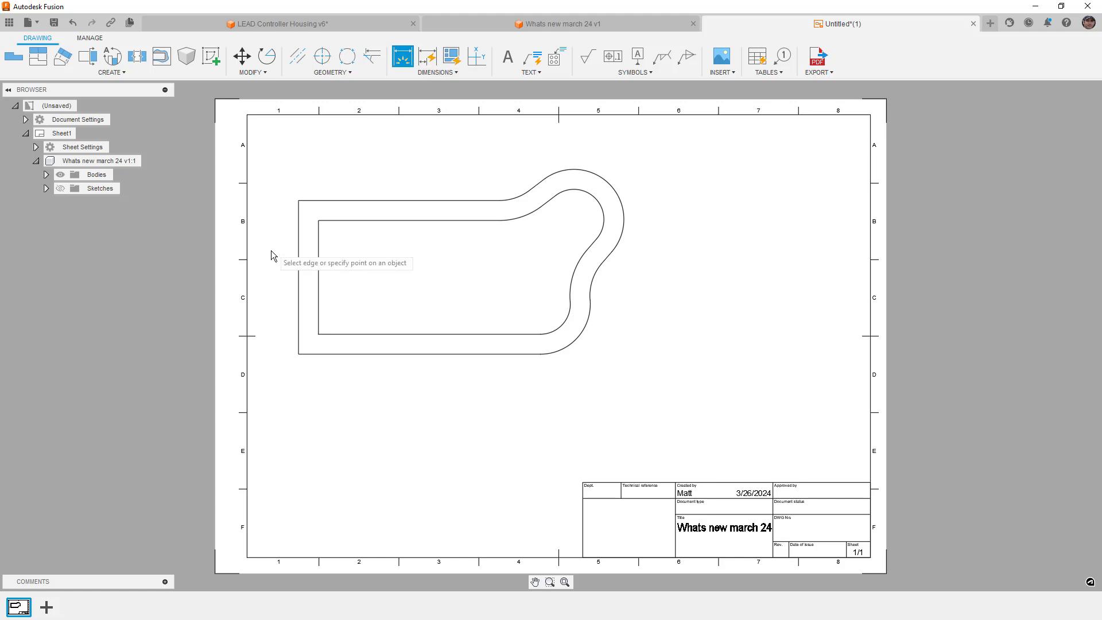
pyautogui.click(299, 340)
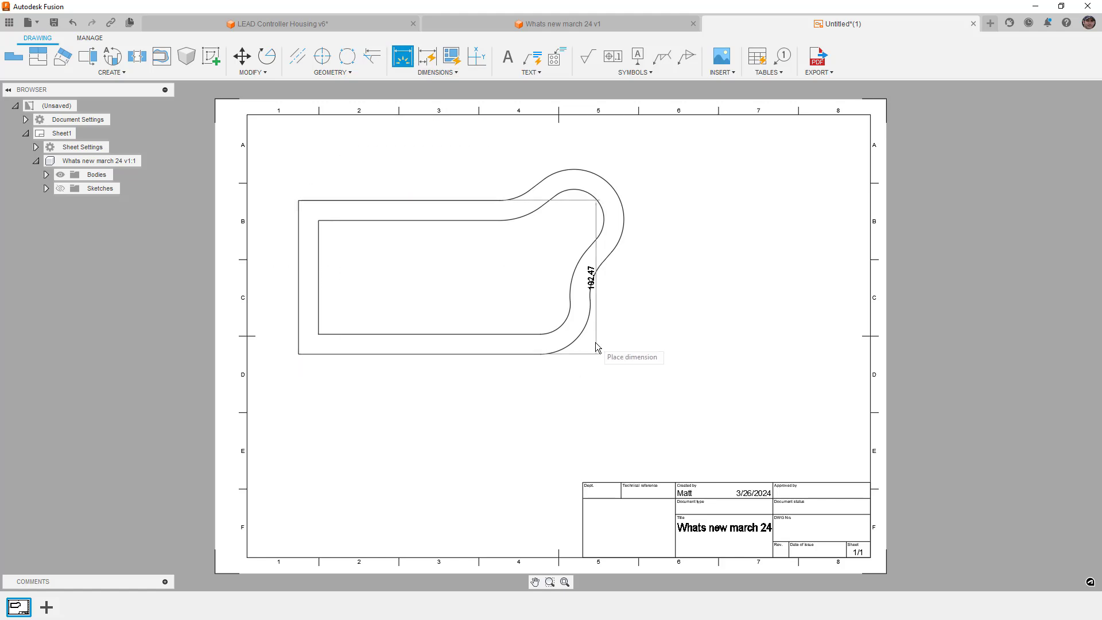
pyautogui.rightClick(594, 444)
pyautogui.click(594, 517)
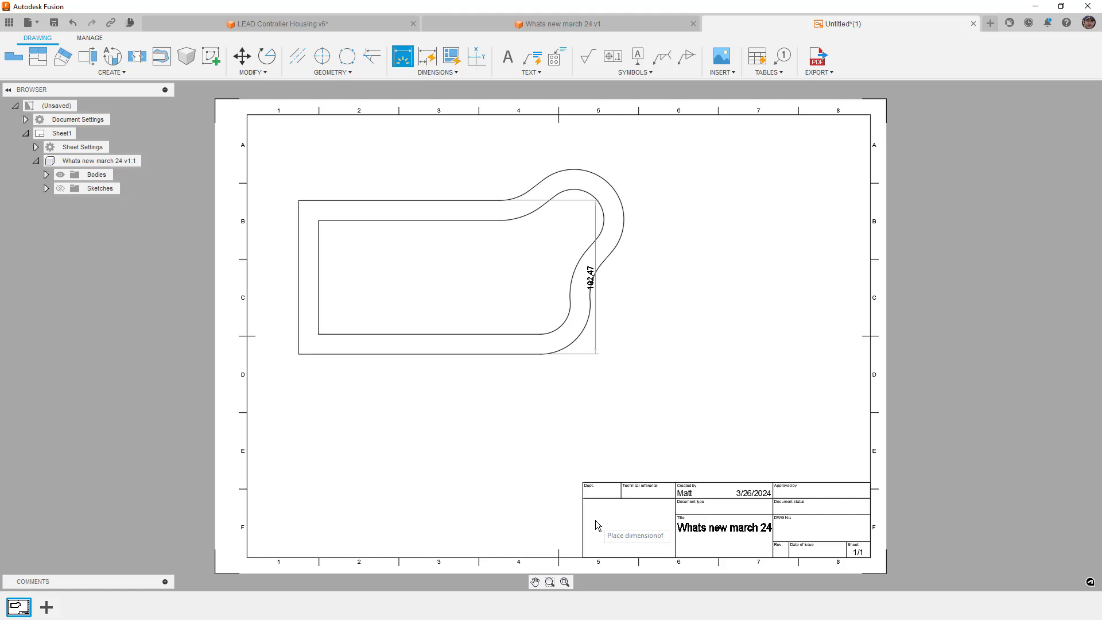
pyautogui.click(590, 300)
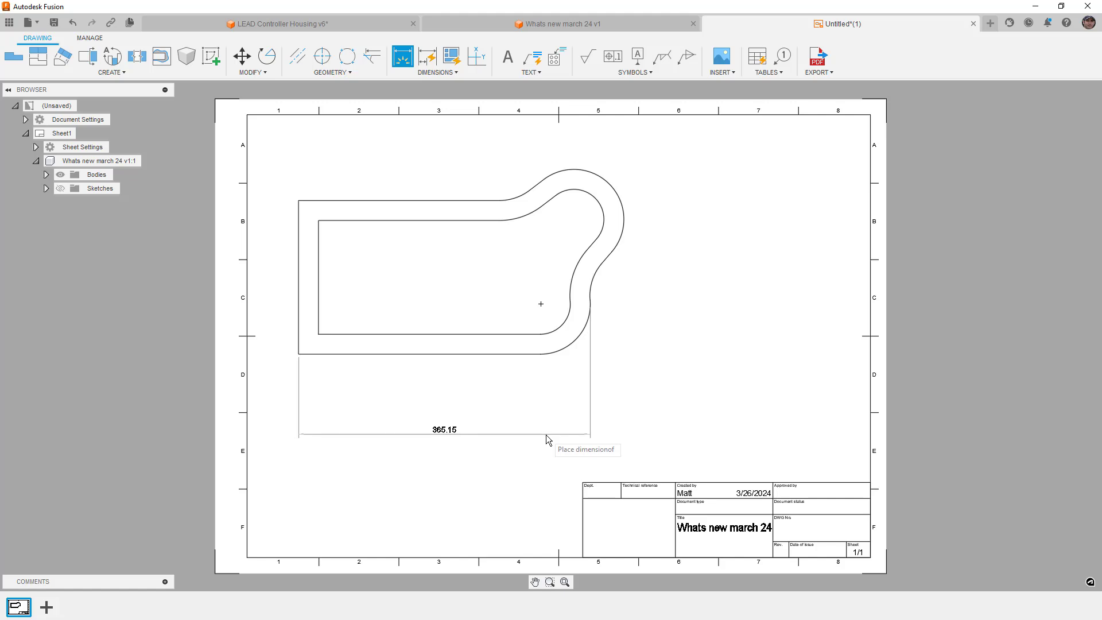
pyautogui.click(535, 391)
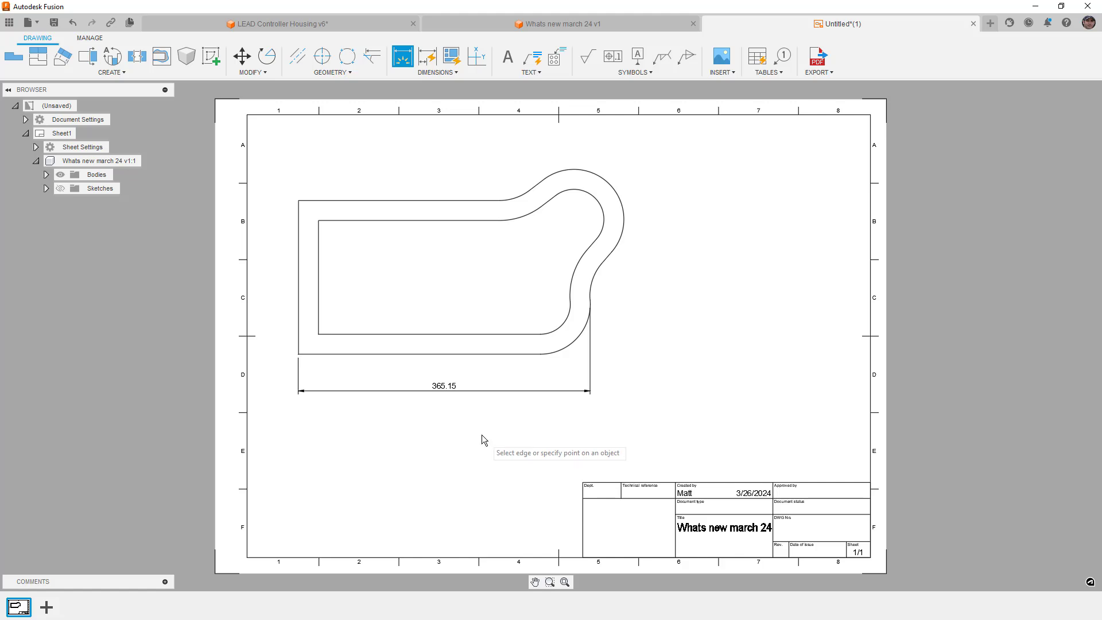
pyautogui.press('Escape')
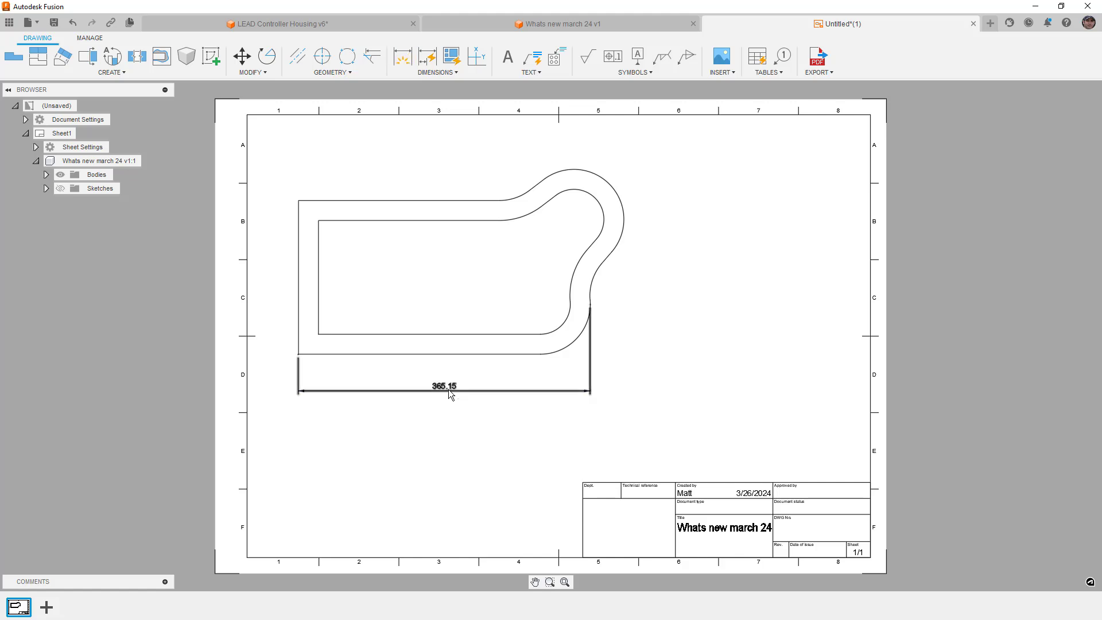
pyautogui.click(449, 392)
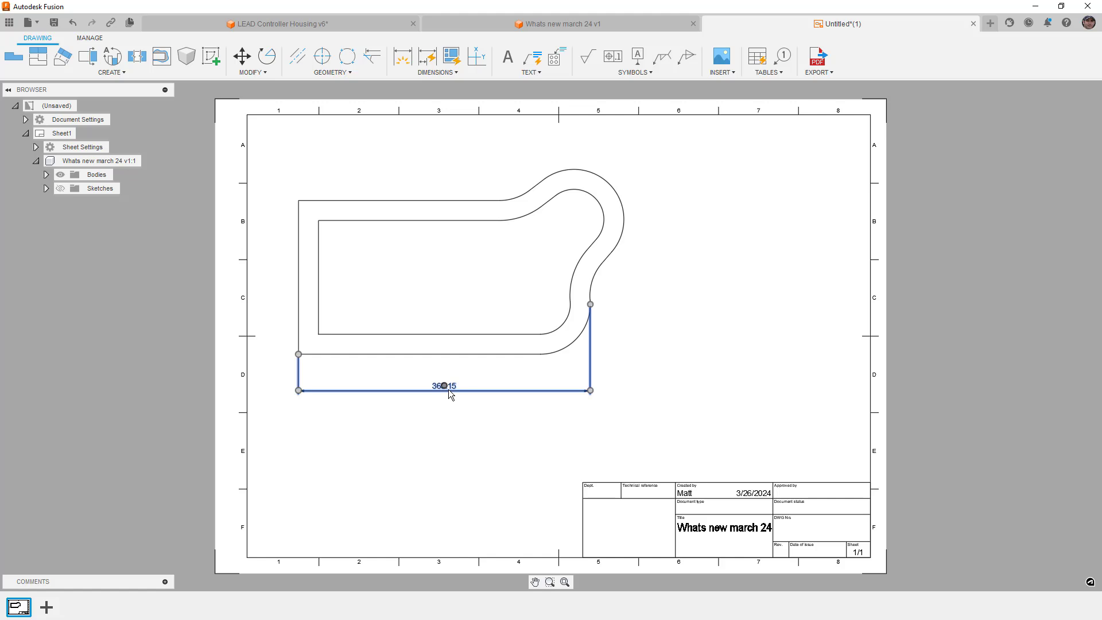
pyautogui.press('Delete')
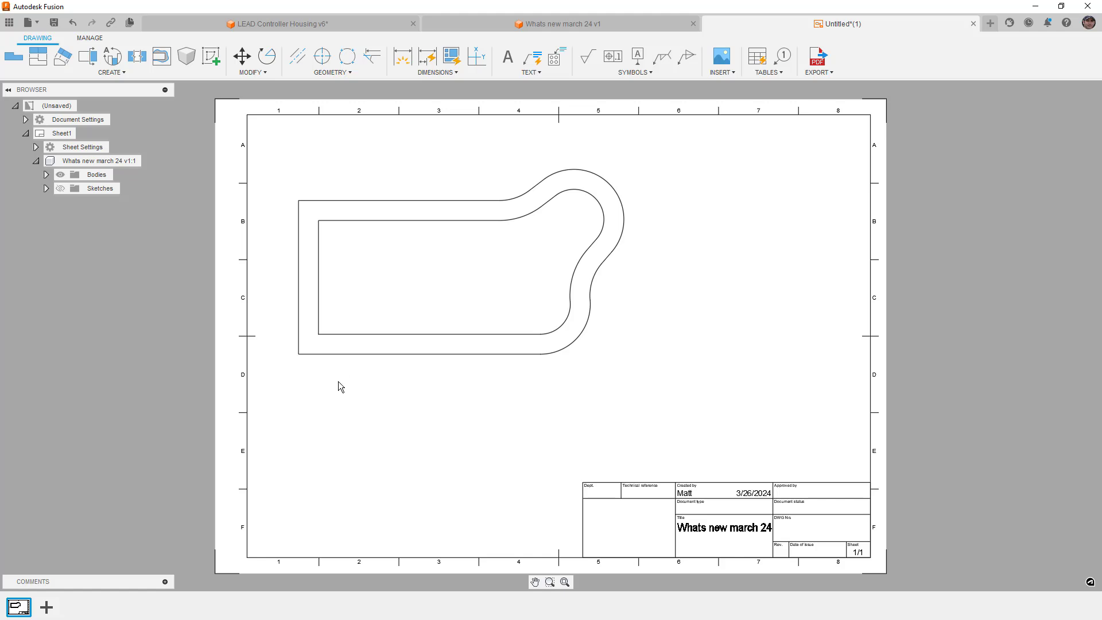
pyautogui.click(37, 56)
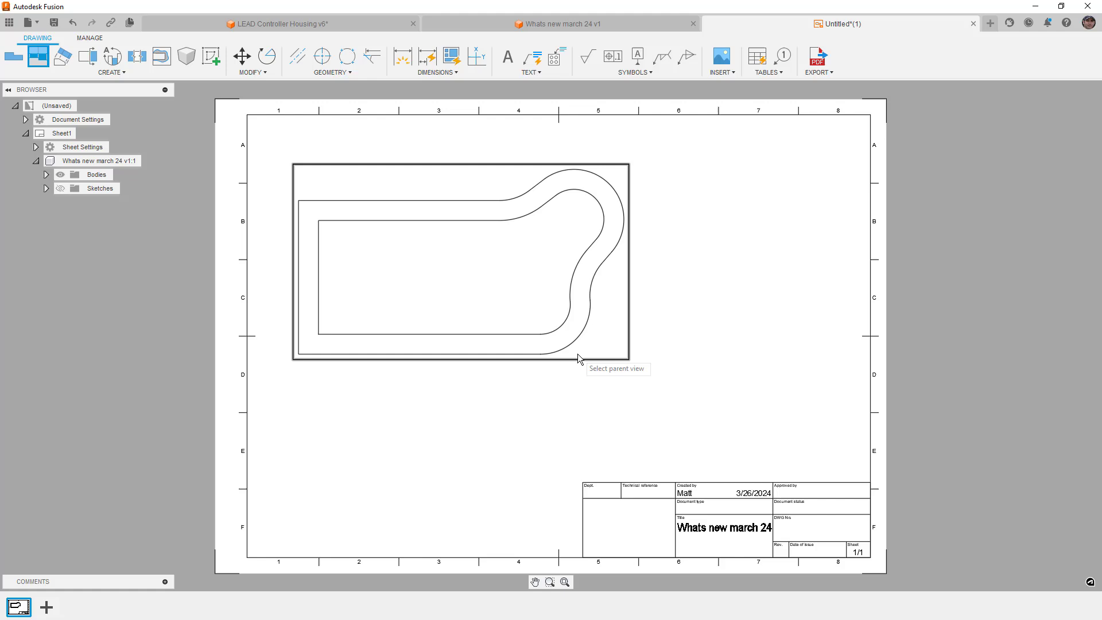
pyautogui.click(19, 60)
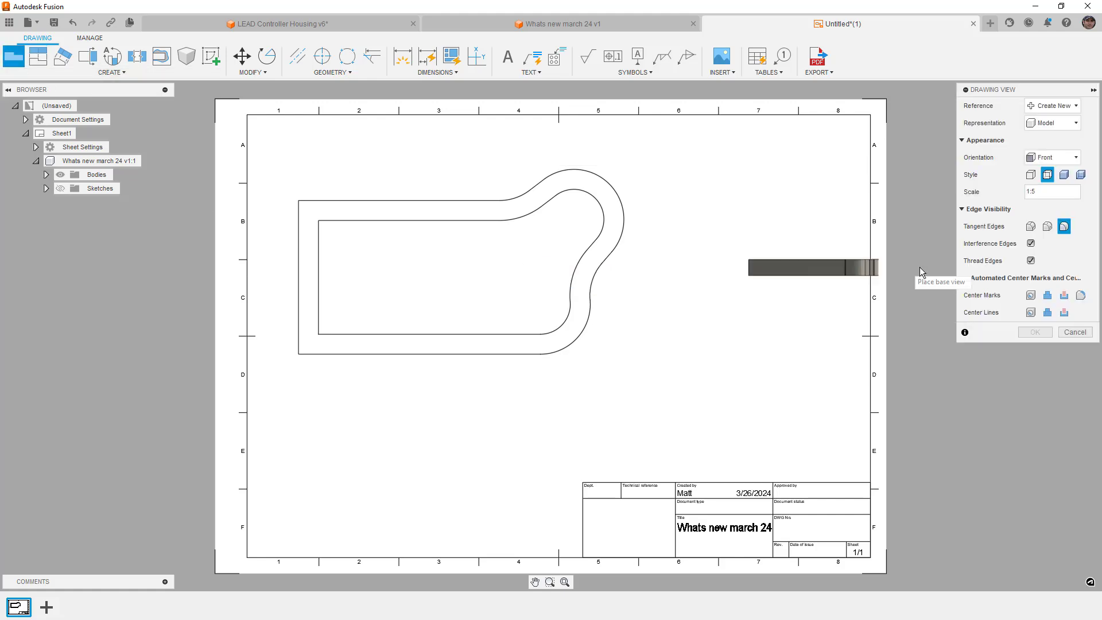
pyautogui.click(1073, 158)
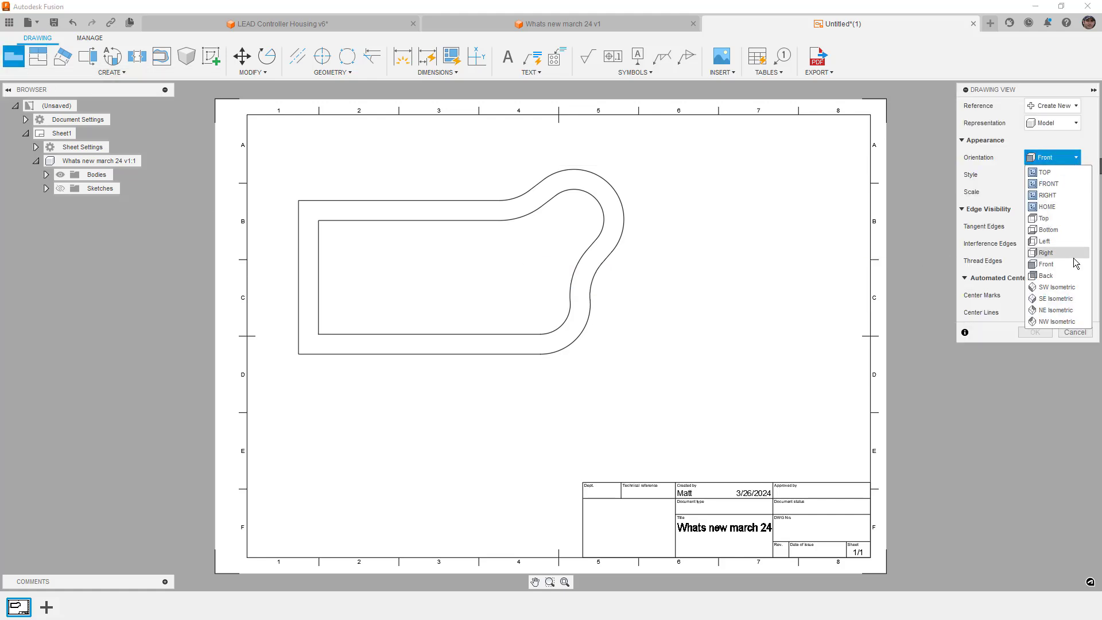
pyautogui.click(1059, 321)
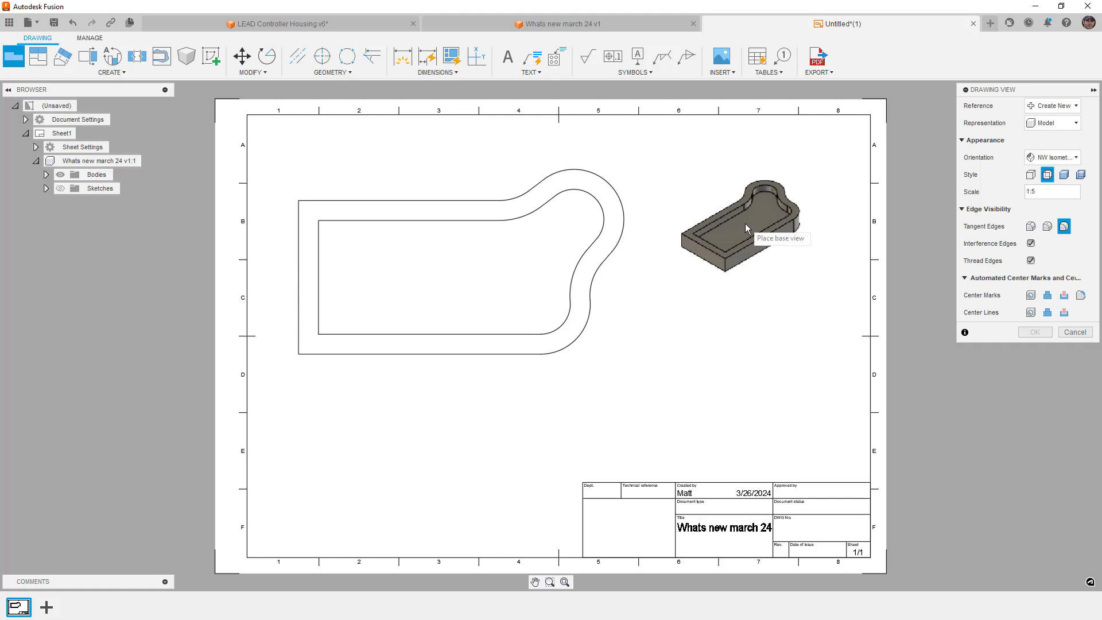
pyautogui.press('Escape')
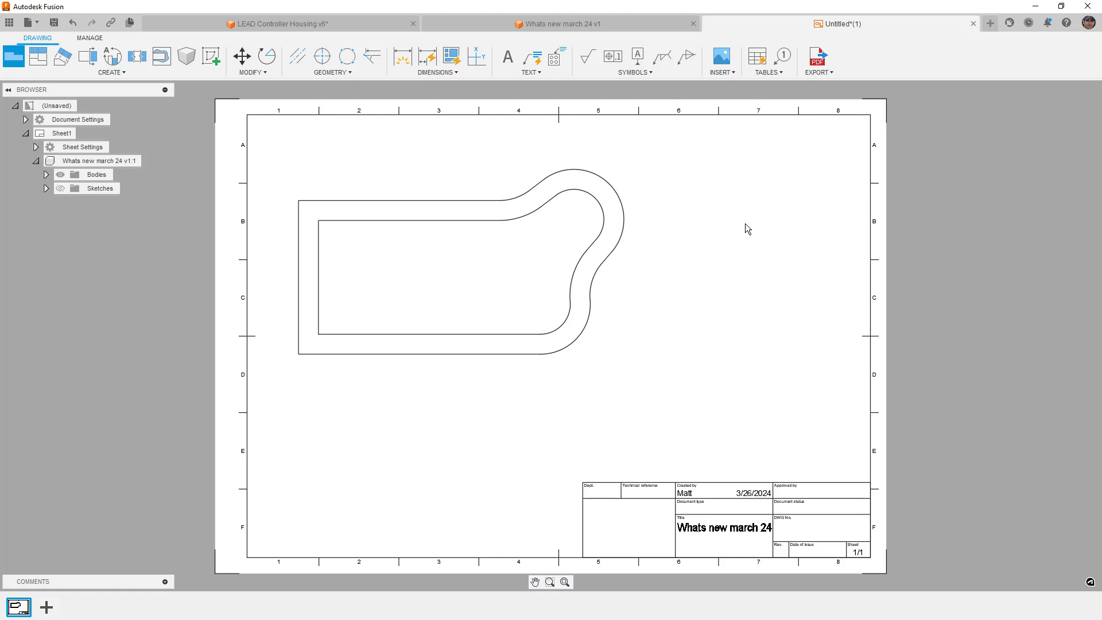
# Add a Perspective View of Whats new march 24 v1:1, NW Isometric with Wide focal length, at the upper right
pyautogui.click(86, 161)
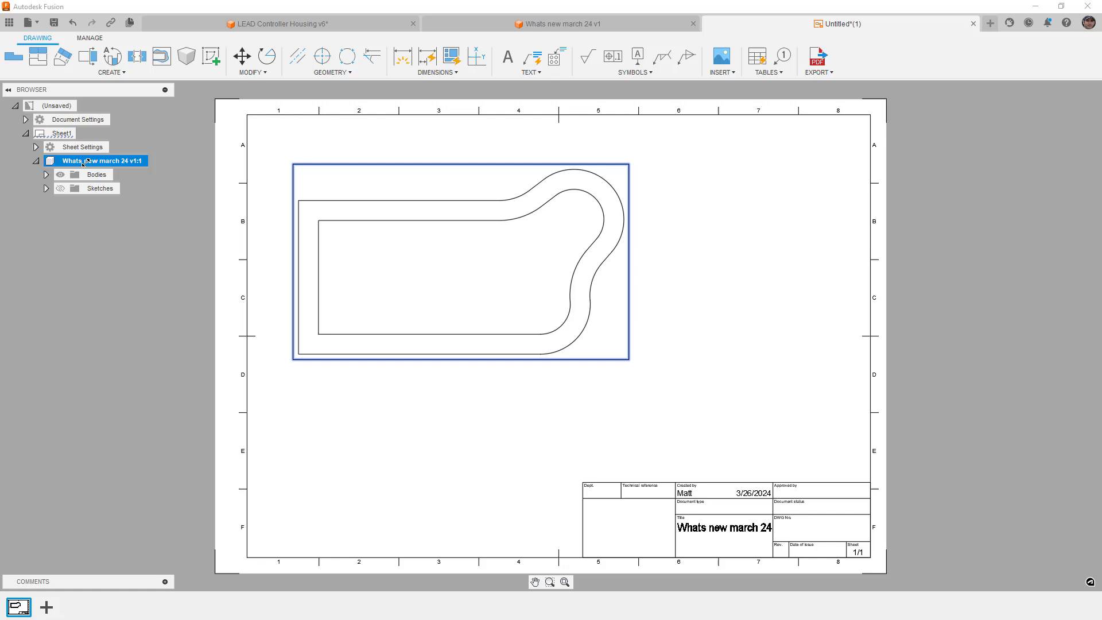
pyautogui.rightClick(88, 164)
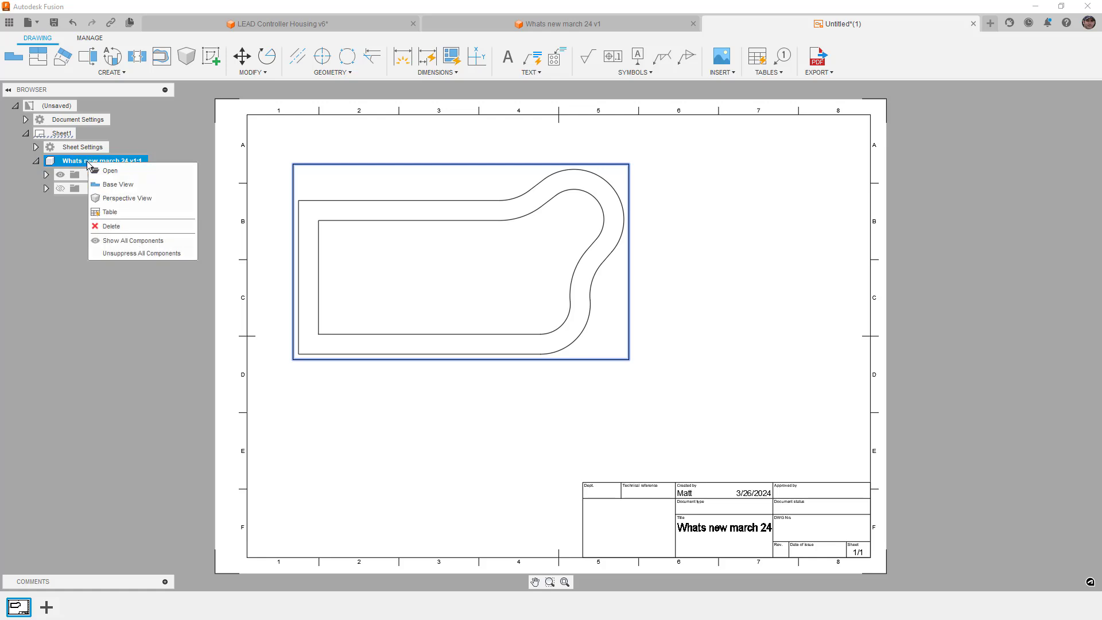
pyautogui.click(126, 197)
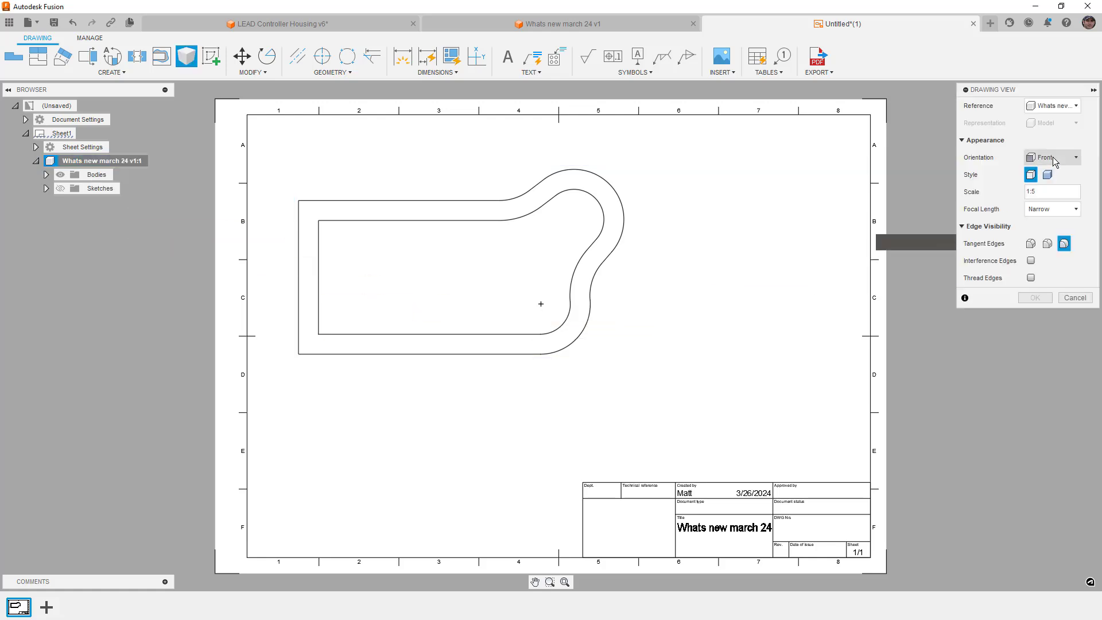
pyautogui.click(1052, 157)
pyautogui.click(1065, 278)
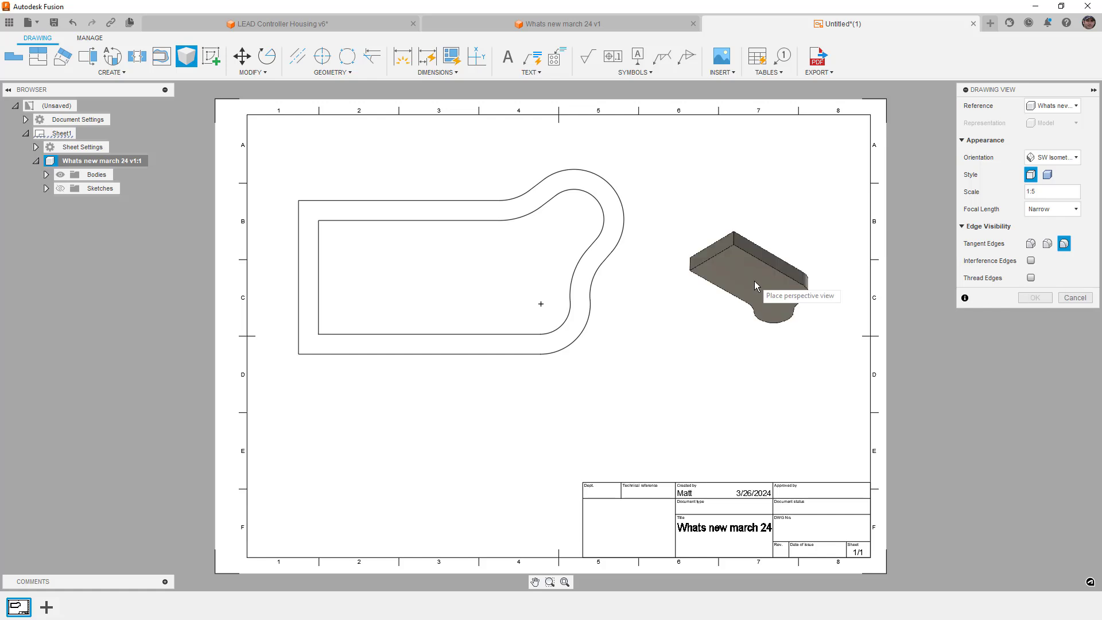
pyautogui.click(1065, 161)
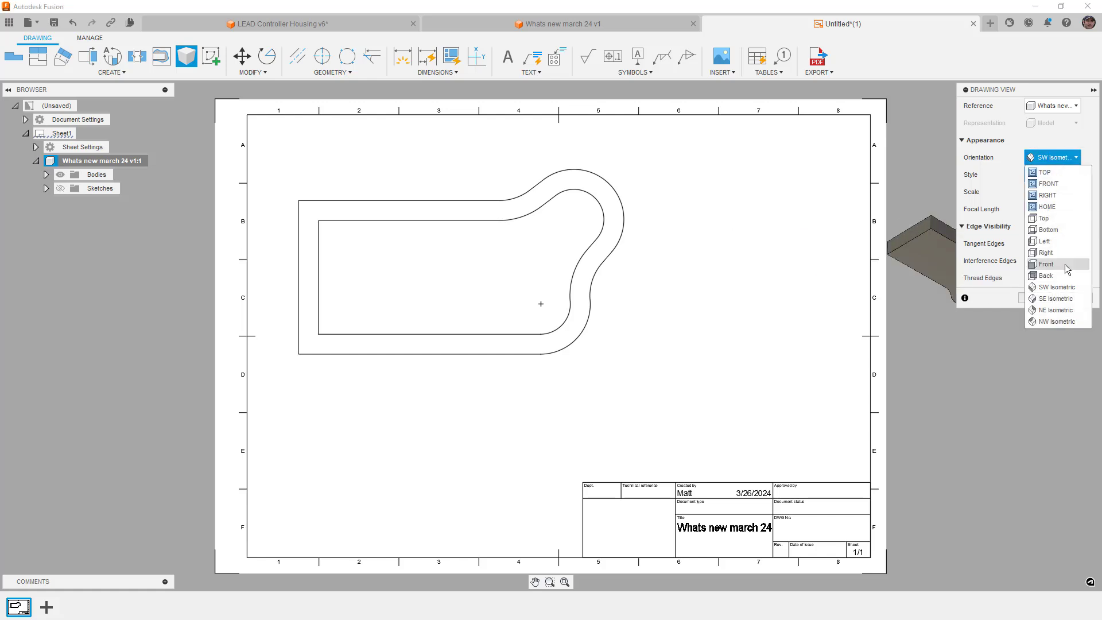
pyautogui.click(1061, 319)
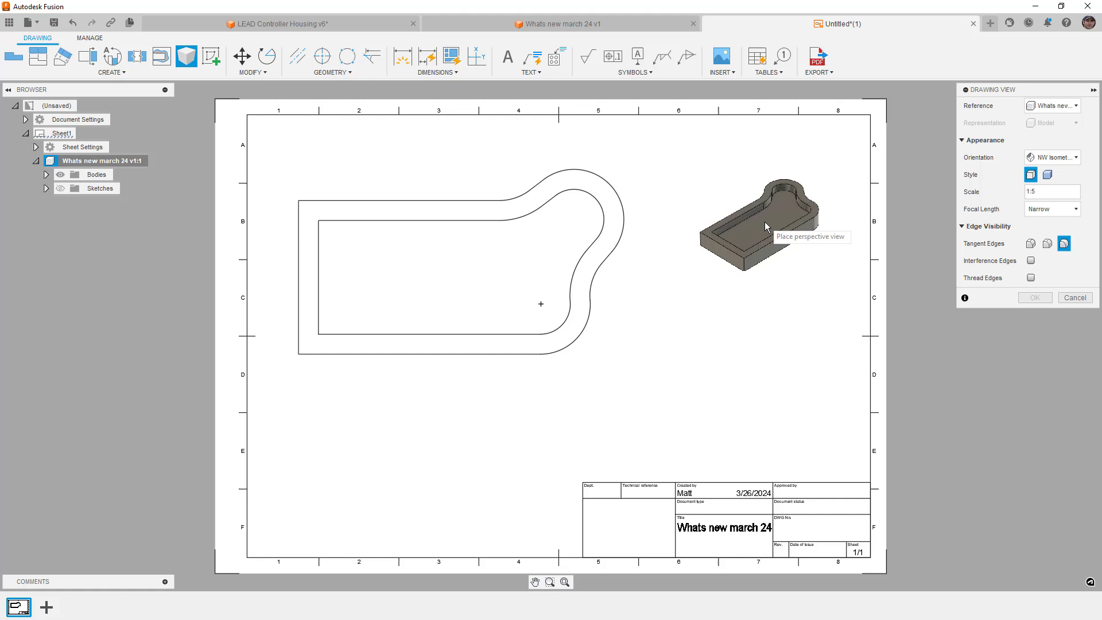
pyautogui.click(1055, 209)
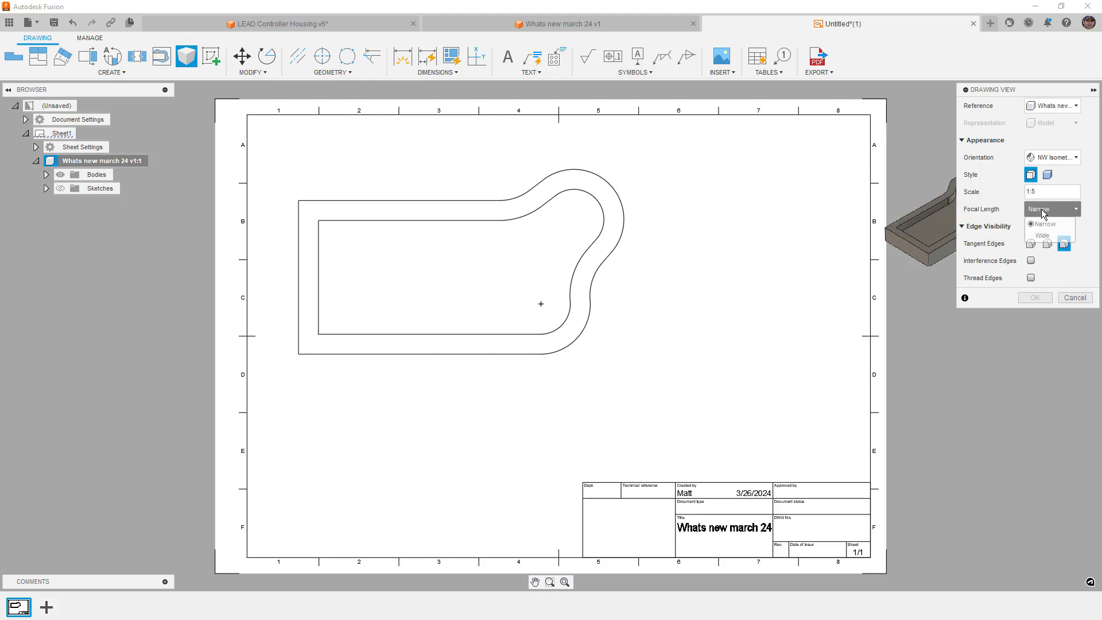
pyautogui.click(1043, 235)
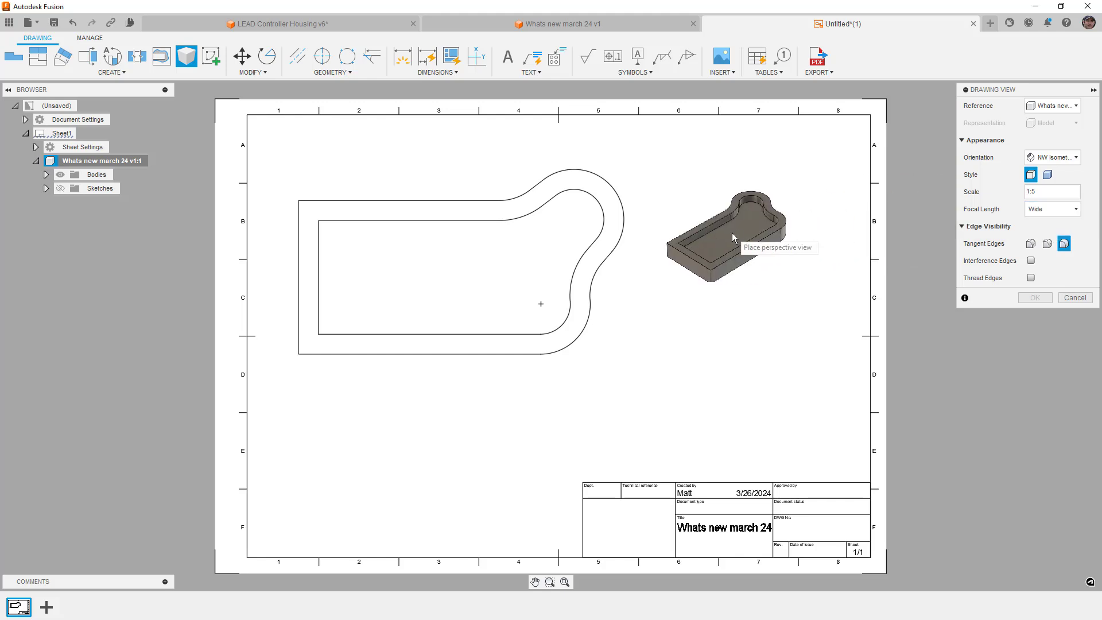
pyautogui.click(722, 227)
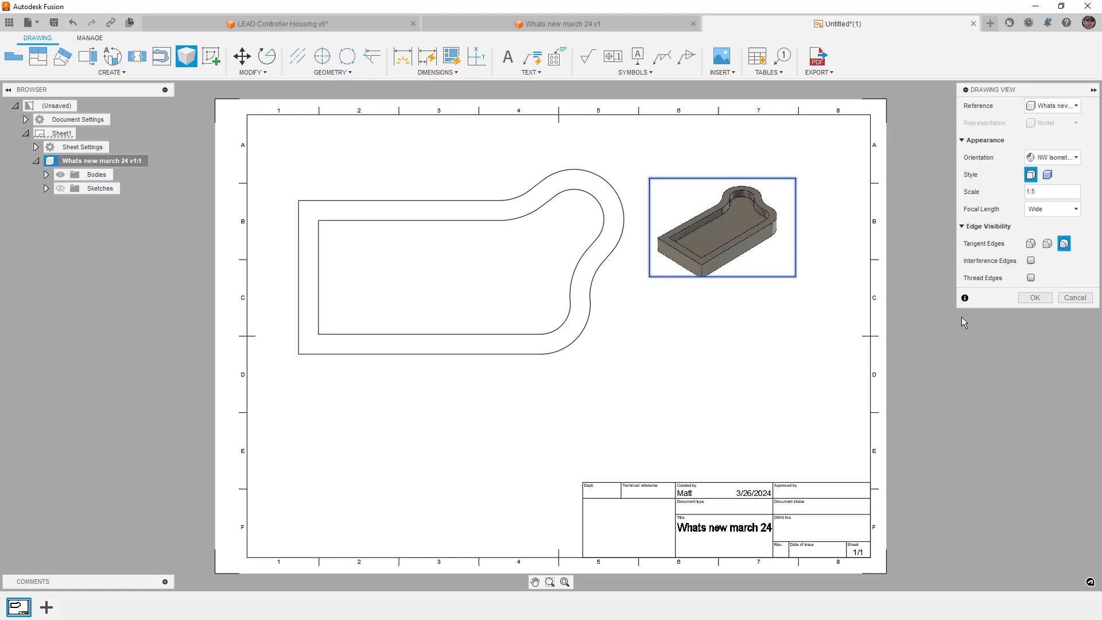
pyautogui.click(1034, 298)
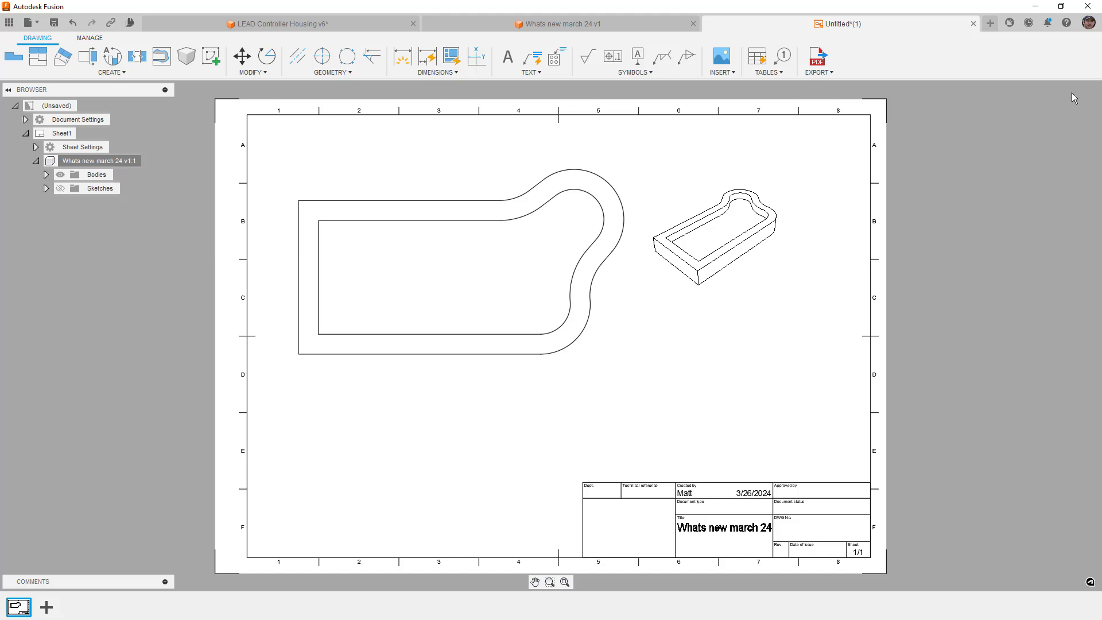
# Open the Help menu to find the What's New release article
pyautogui.click(1065, 24)
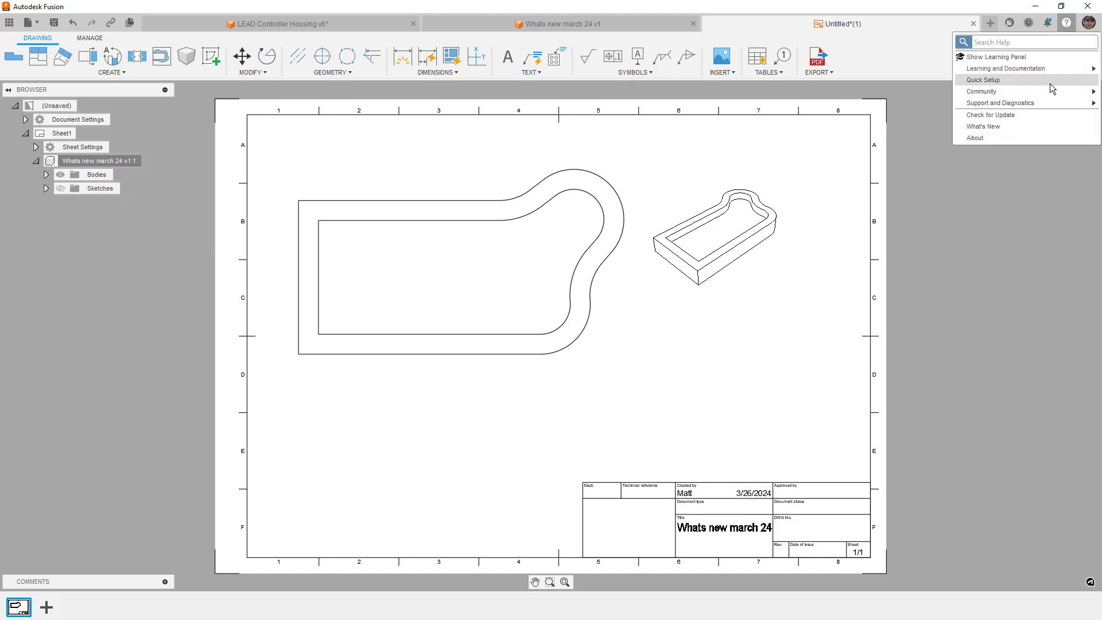